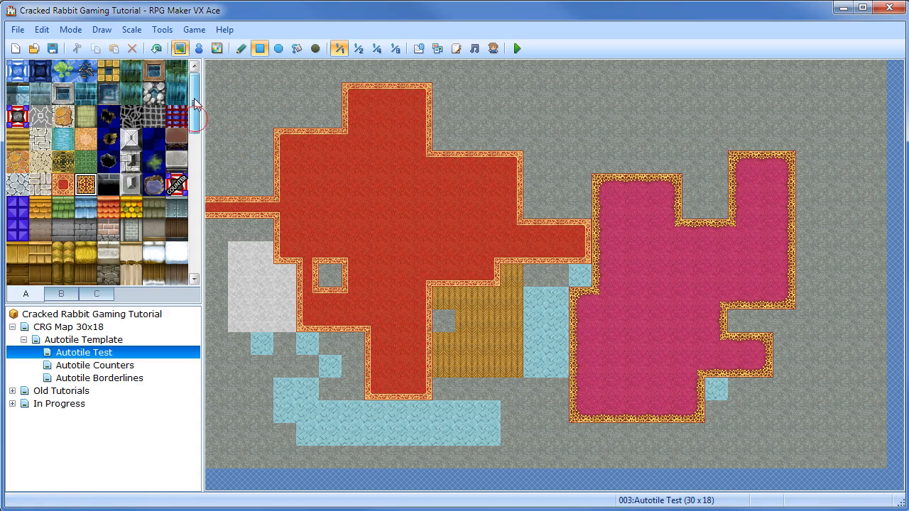
- Open the Autotile Template map and compare its shapes with the first autotile of Inside_A2.psd enlarged in Photoshop
scroll(190, 130, "up", 1)
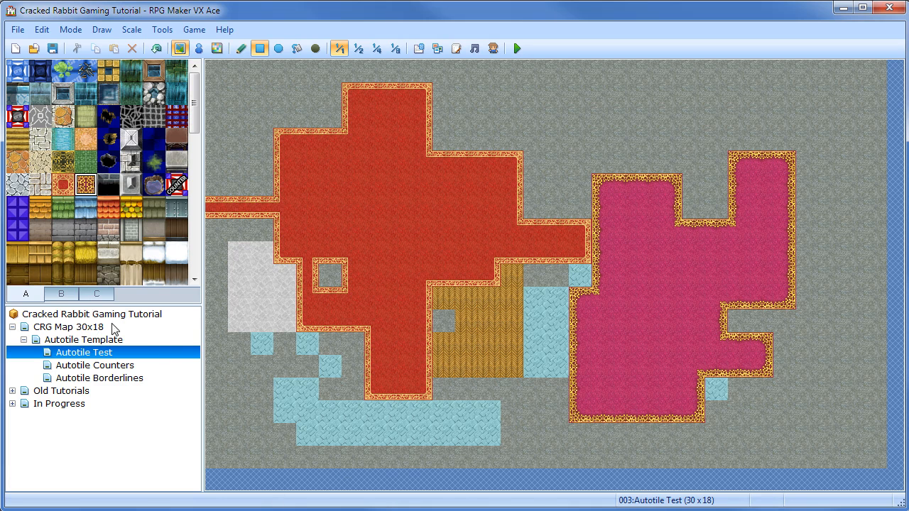
left_click(99, 340)
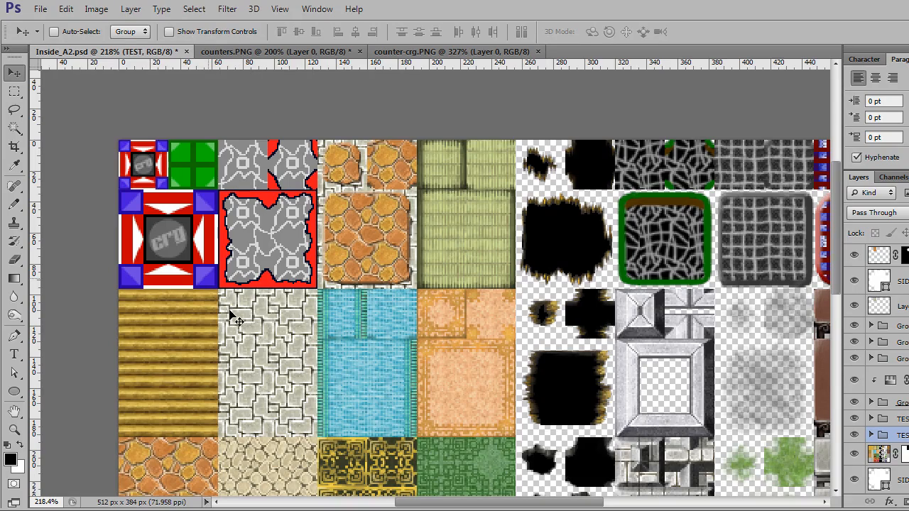
scroll(228, 266, "up", 2, "alt")
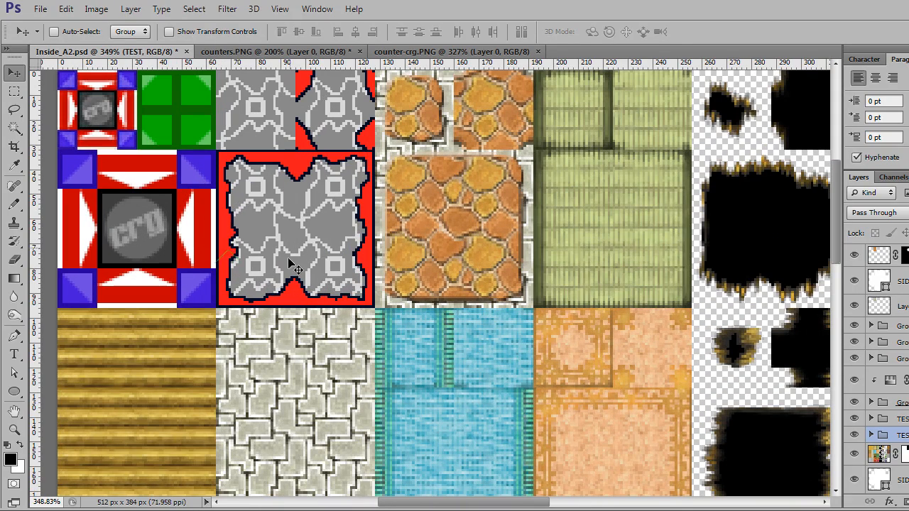
left_click_drag(235, 240, 472, 337)
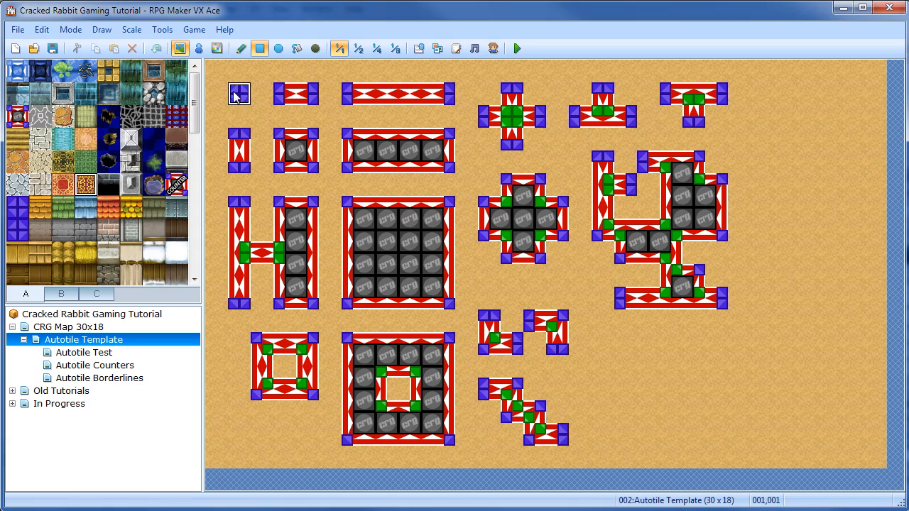
left_click(238, 94)
left_click(238, 139)
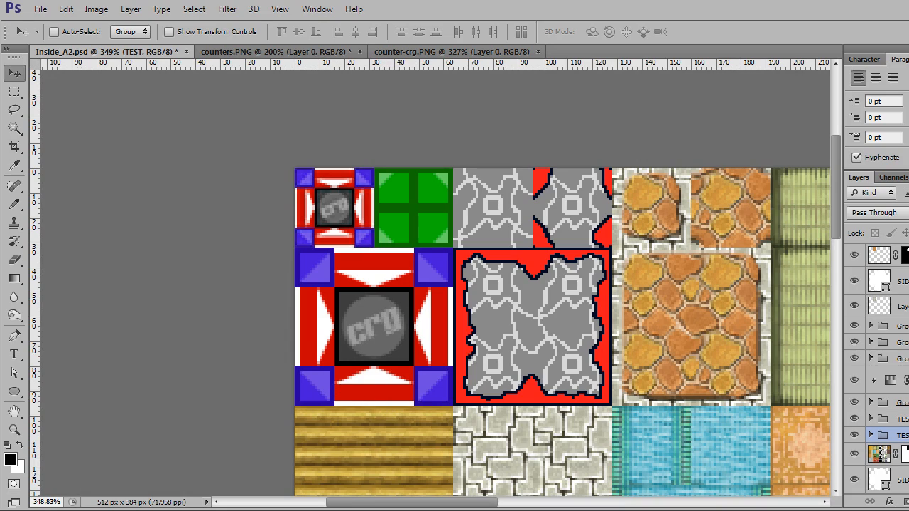
key("alt+Tab")
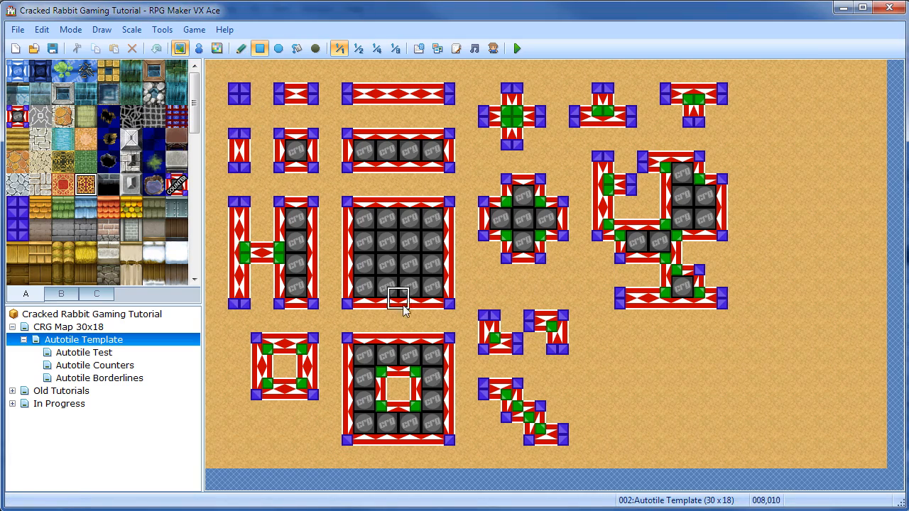
- Paint a 6 by 3 tile block of the CRG autotile on the map's empty sand and a three-tile-wide cross east of it
left_click(626, 366)
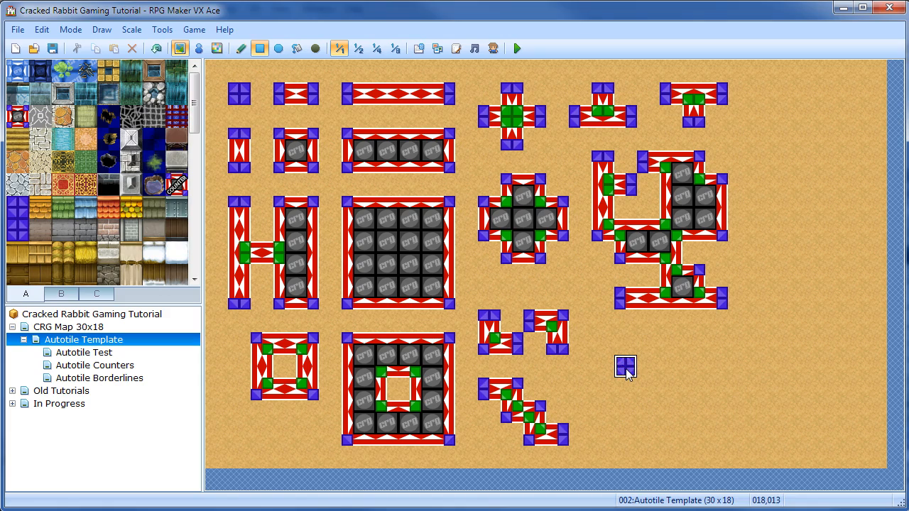
mouse_move(634, 374)
left_mouse_down()
mouse_move(744, 374)
mouse_move(727, 375)
left_mouse_up()
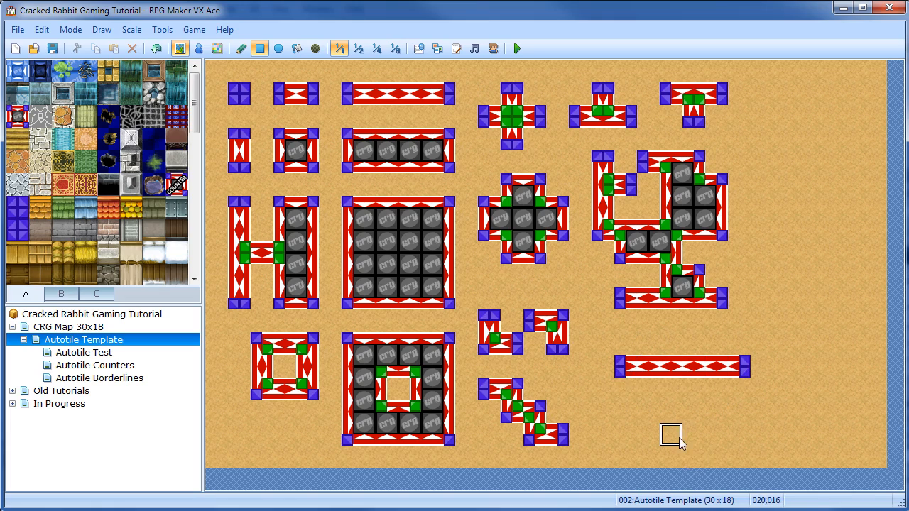
left_click(620, 369)
mouse_move(623, 369)
left_mouse_down()
mouse_move(734, 396)
mouse_move(742, 465)
mouse_move(739, 405)
mouse_move(738, 446)
mouse_move(732, 422)
left_mouse_up()
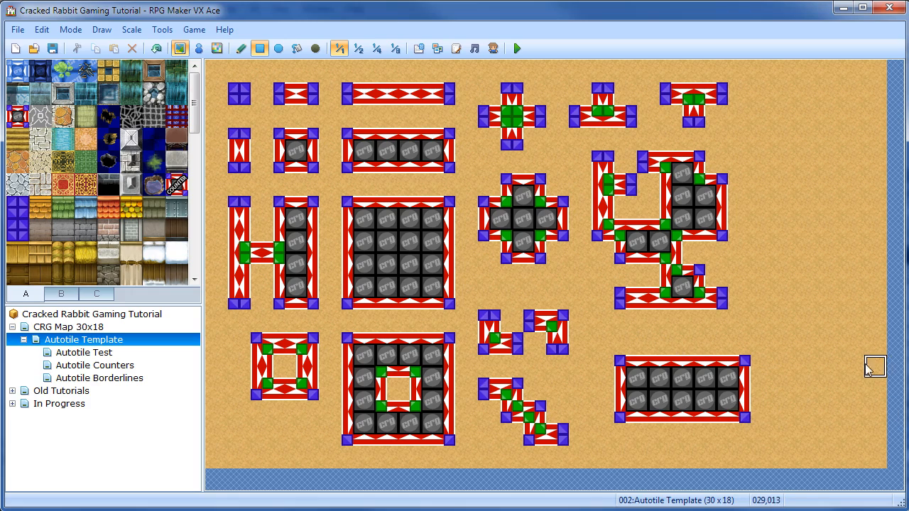
mouse_move(806, 320)
left_mouse_down()
mouse_move(807, 367)
mouse_move(832, 343)
left_mouse_up()
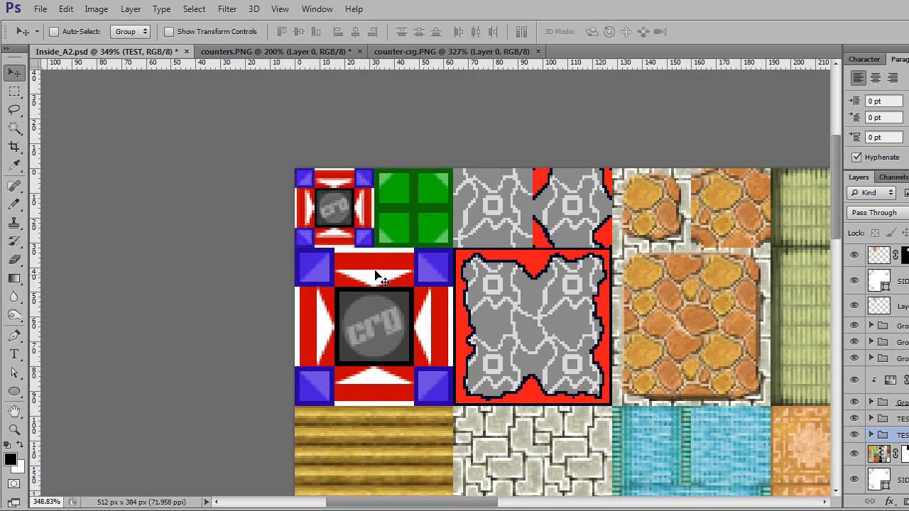
- Switch to Photoshop and show the guides and grid over Inside_A2.psd to examine how the CRG autotile is divided
key("ctrl+semicolon")
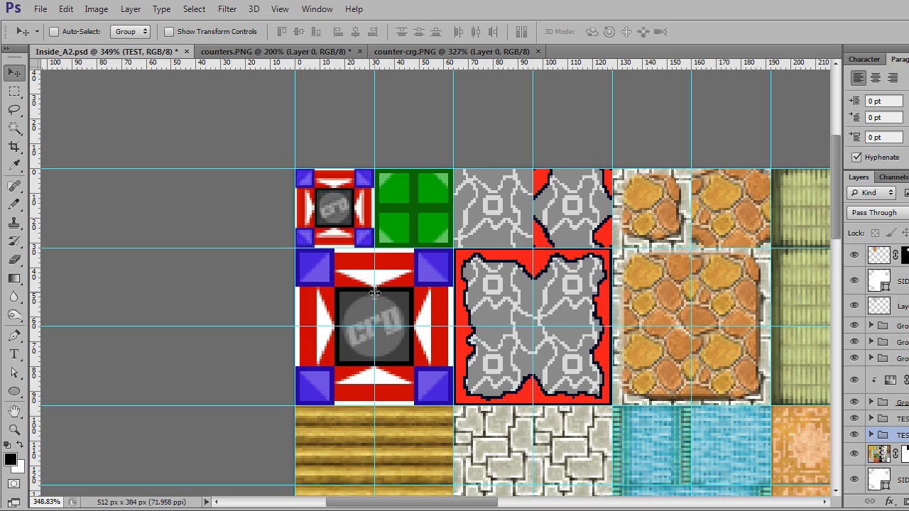
key("ctrl+apostrophe")
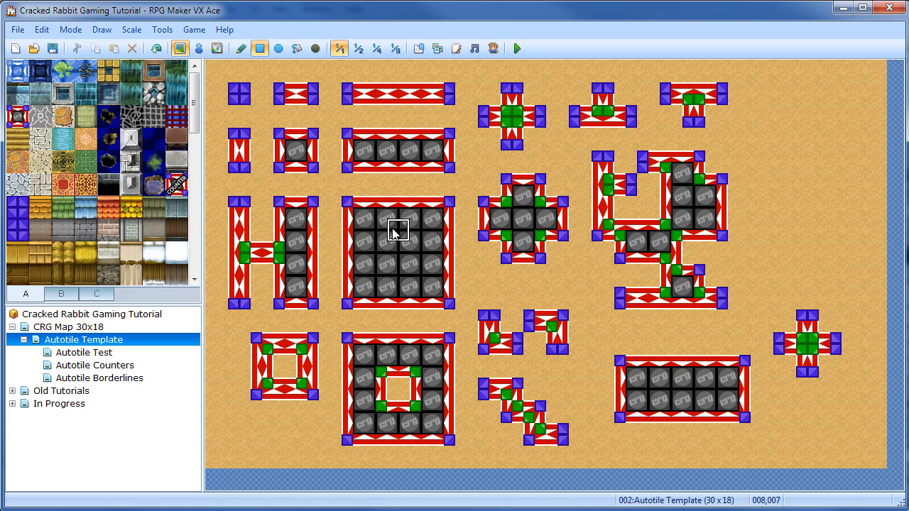
- Switch to RPG Maker VX Ace's event layer and examine the four grid cells of the 2 by 2 CRG square, ending in map editing mode
key("F6")
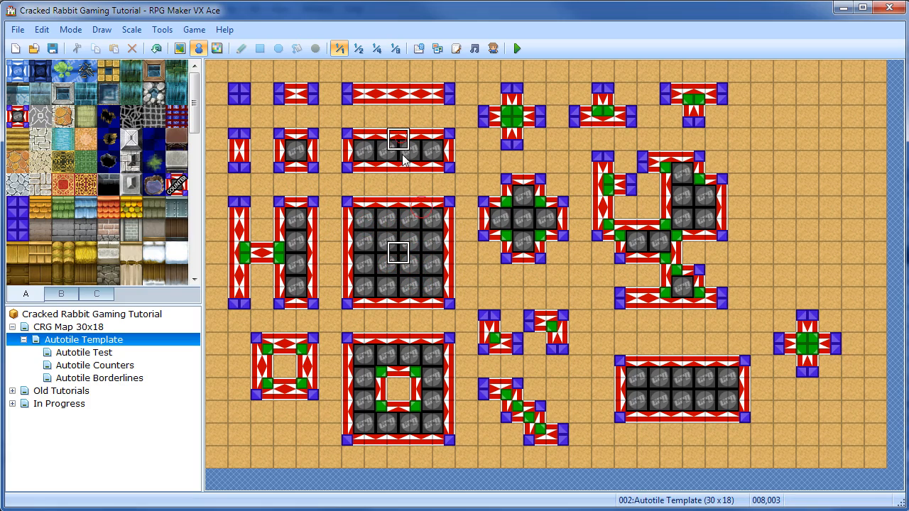
left_click(387, 220)
left_click(287, 137)
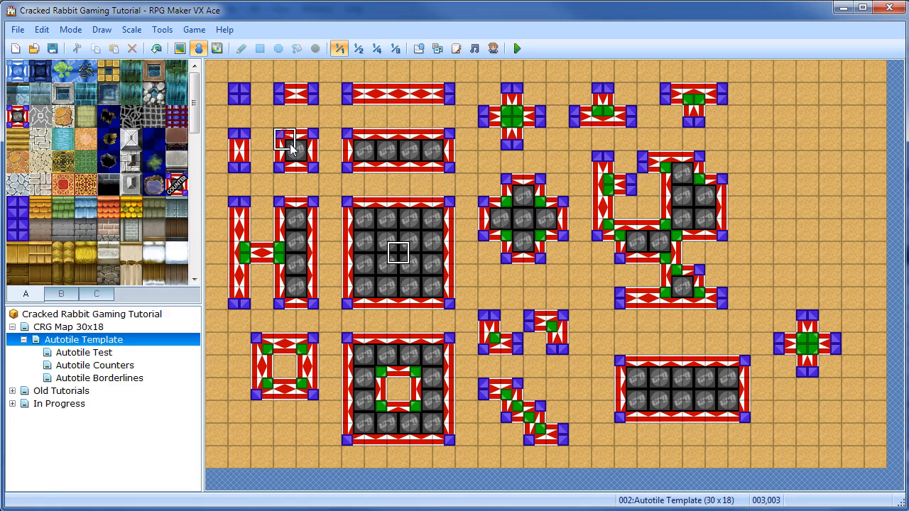
left_click(304, 136)
left_click(304, 164)
left_click(287, 164)
left_click(285, 141)
left_click(308, 137)
left_click(306, 167)
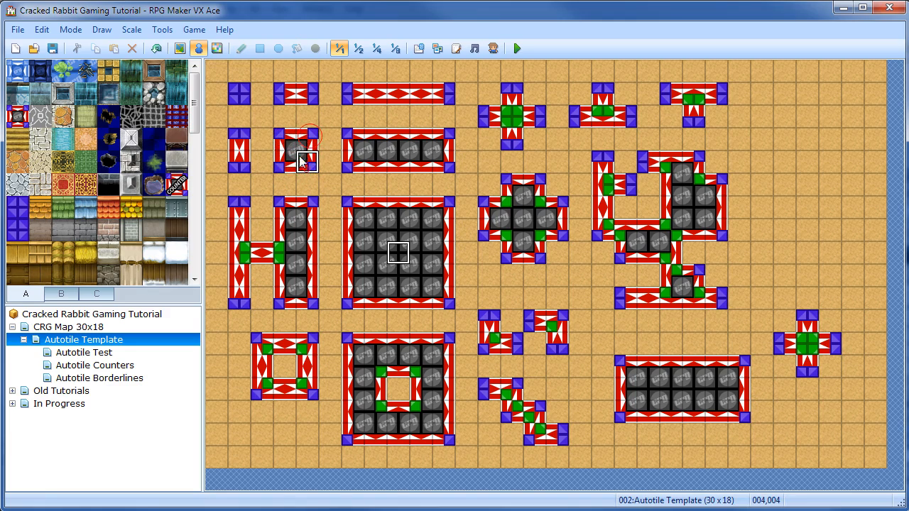
left_click(286, 163)
left_click(287, 138)
left_click(285, 164)
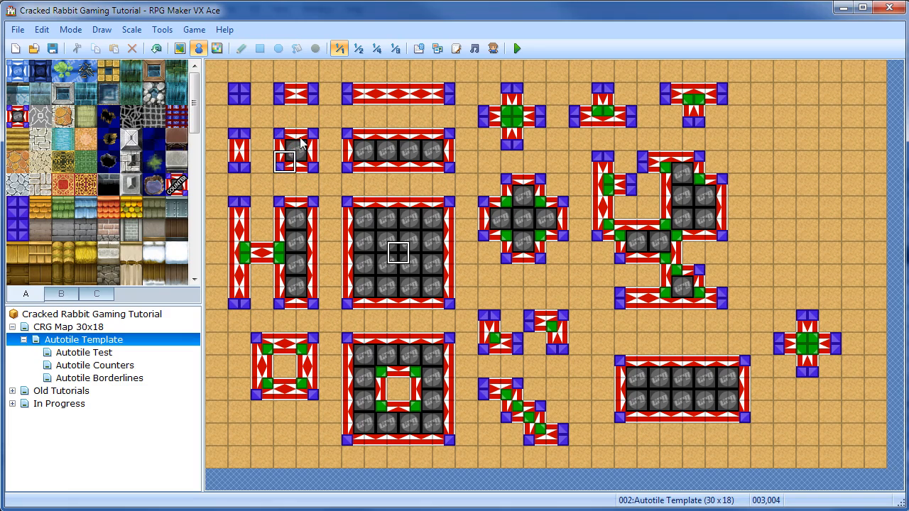
key("F5")
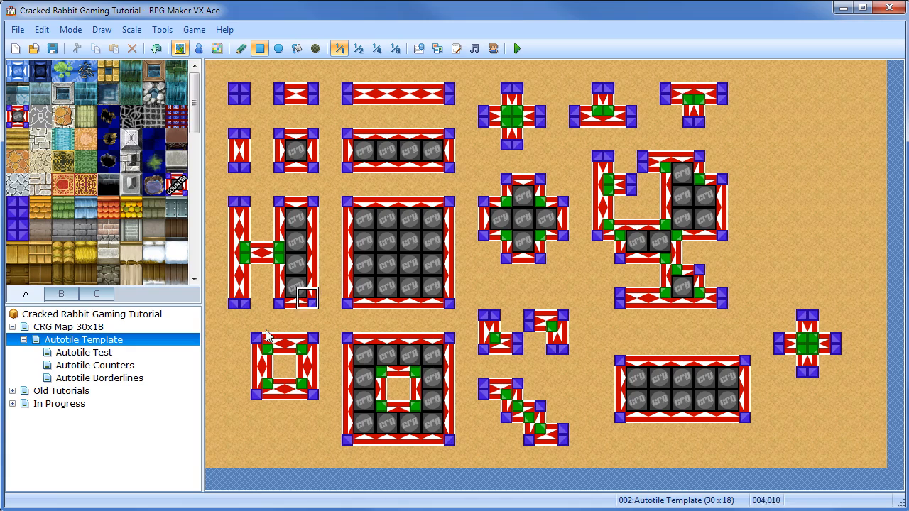
- Open the Autotile Test map and fill an 18 by 14 tile rectangle over the red carpet with the white stone paving autotile
left_click(109, 352)
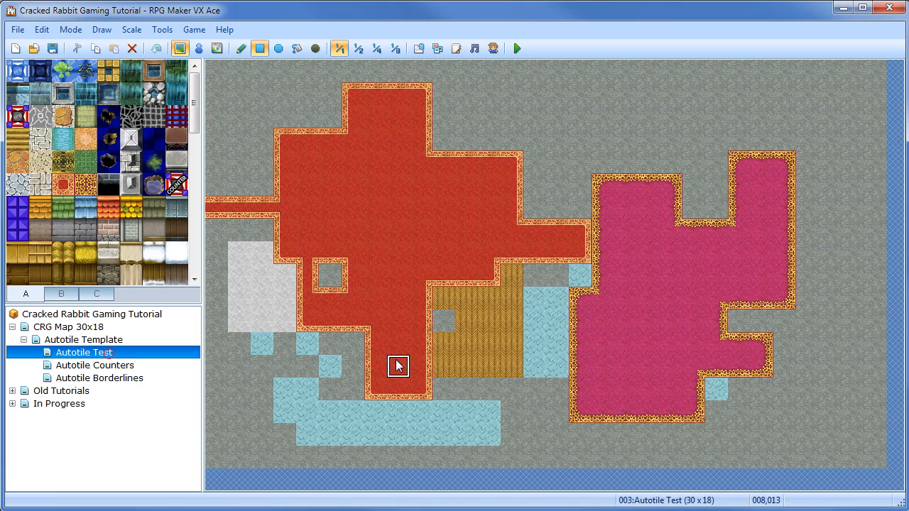
left_click(39, 139)
left_click(239, 116)
left_click_drag(240, 115, 625, 408)
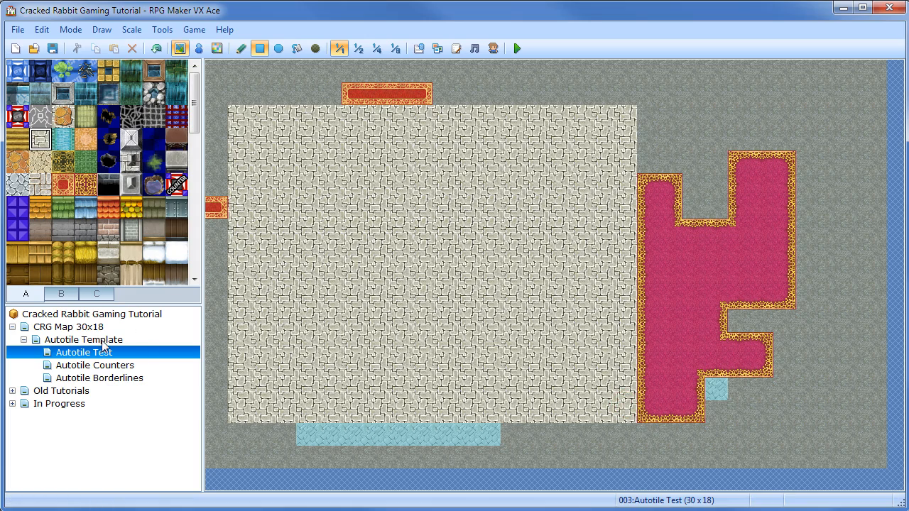
- Paint overlapping rectangles of the CRG autotile across the stone paving and into the pink carpet, forming one irregular connected shape
left_click(18, 116)
mouse_move(375, 185)
left_mouse_down()
mouse_move(390, 187)
mouse_move(421, 321)
left_mouse_up()
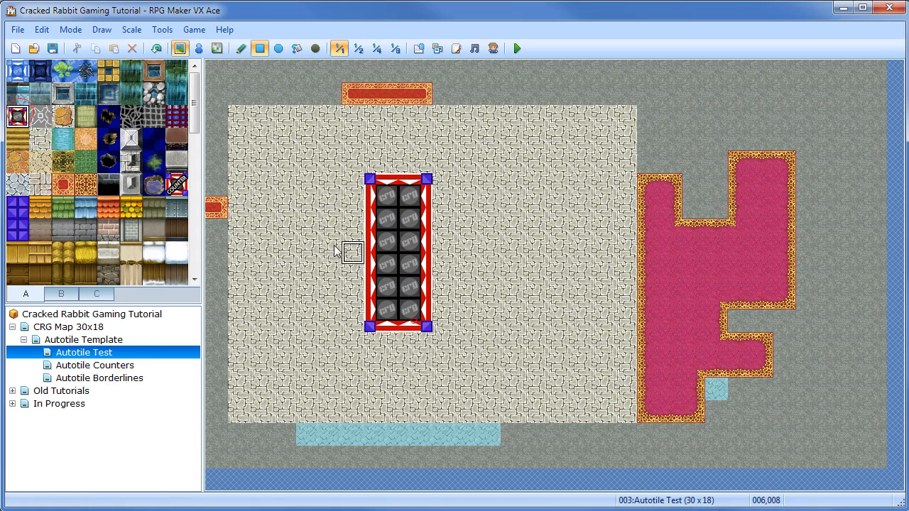
left_click_drag(307, 230, 512, 276)
mouse_move(490, 206)
left_mouse_down()
mouse_move(525, 363)
mouse_move(536, 362)
left_mouse_up()
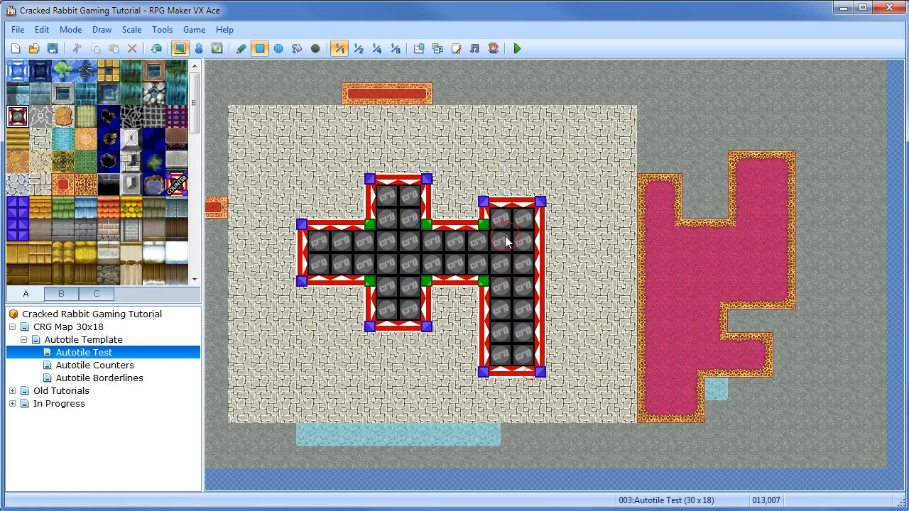
left_click_drag(505, 240, 673, 318)
left_click_drag(590, 302, 596, 419)
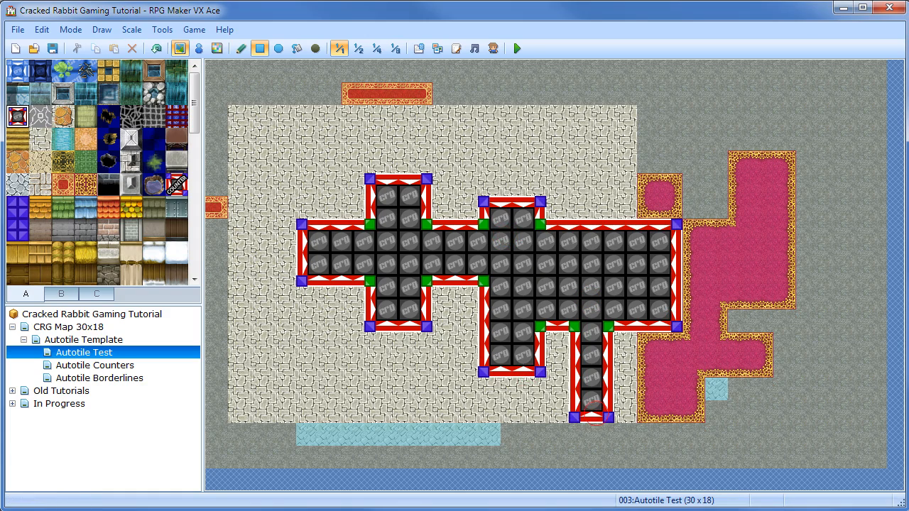
- Sample the grey floor from the map and cover the western part of the CRG shape with a 9 by 9 tile block of it
left_click(40, 146)
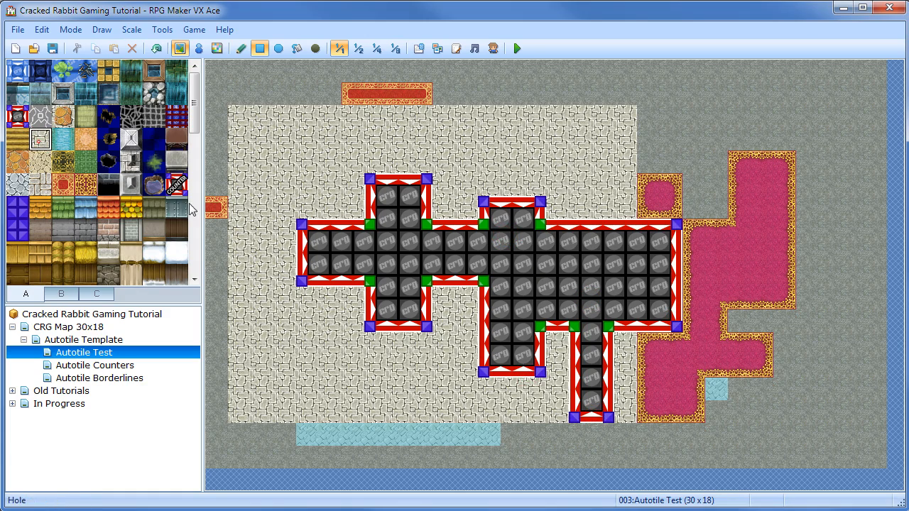
mouse_move(291, 173)
left_mouse_down()
mouse_move(402, 376)
mouse_move(320, 226)
mouse_move(298, 148)
mouse_move(329, 263)
mouse_move(360, 304)
mouse_move(415, 312)
mouse_move(401, 312)
mouse_move(377, 358)
mouse_move(428, 347)
mouse_move(381, 341)
mouse_move(462, 348)
mouse_move(439, 349)
left_mouse_up()
right_click(308, 71)
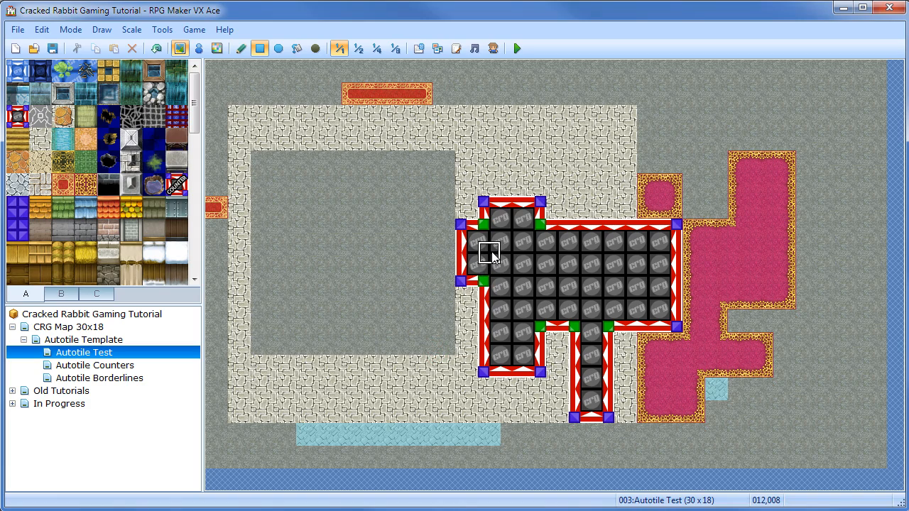
- Paint a Hole (Wood Floor) area across the grey block's eastern edge and a 3 by 5 tile jagged stone hole inside the block
left_click(109, 119)
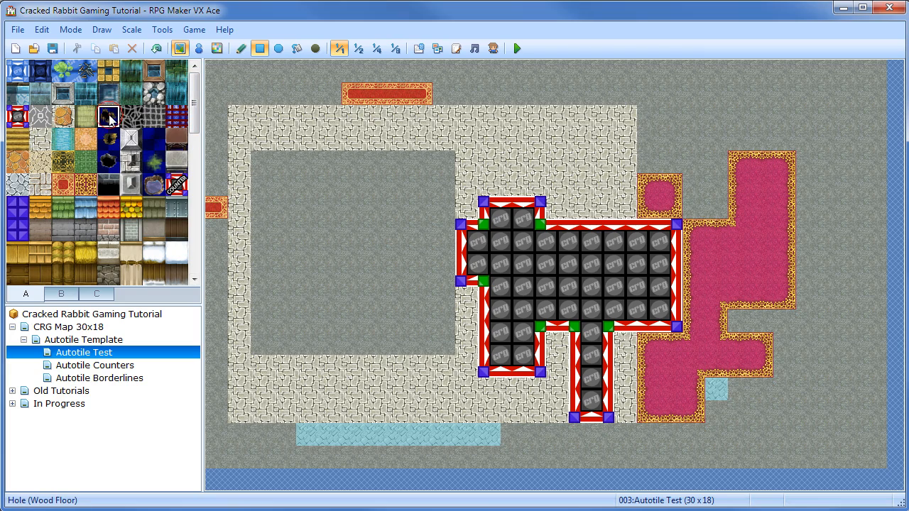
left_click_drag(373, 200, 501, 259)
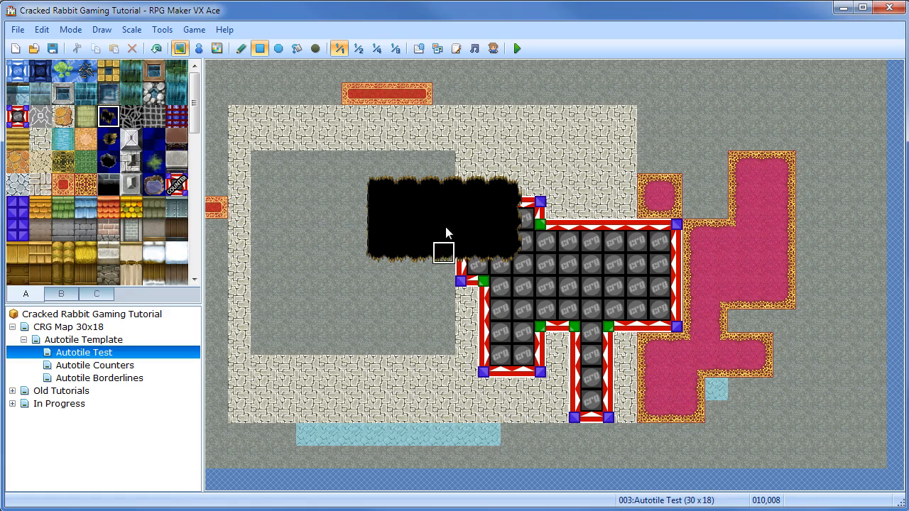
left_click(110, 162)
left_click(331, 225)
left_click_drag(334, 234, 376, 316)
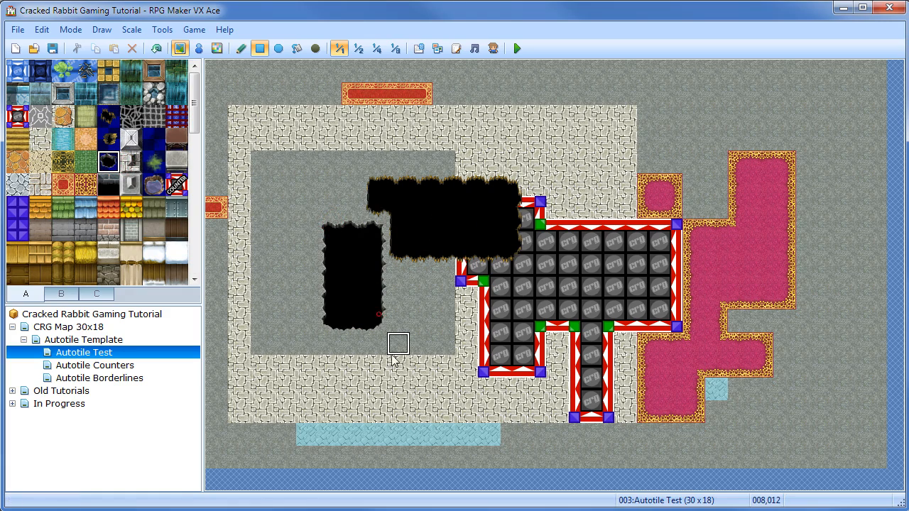
- Paint more stone holes: a 1 by 5 strip on the grey block, 3 by 3 in the CRG shape, and others around the pink carpet
mouse_move(280, 174)
left_mouse_down()
mouse_move(279, 234)
mouse_move(266, 258)
mouse_move(286, 275)
left_mouse_up()
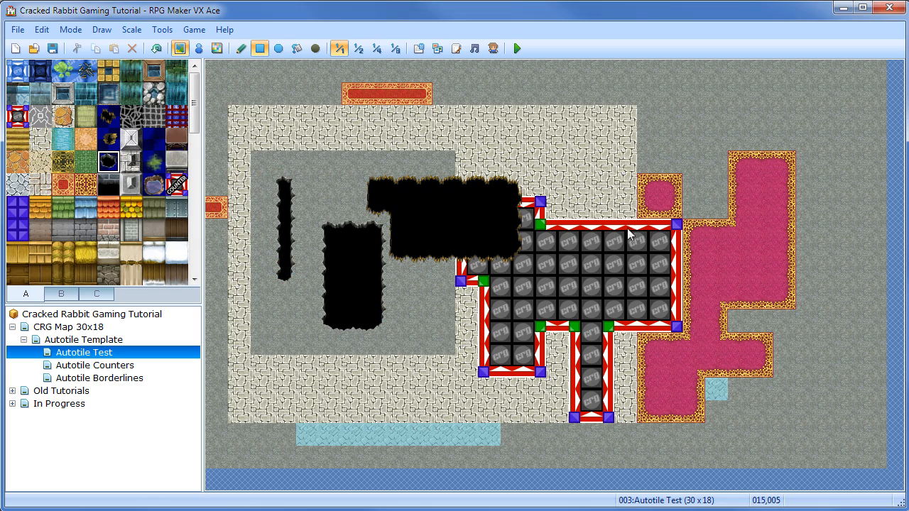
left_click_drag(582, 254, 633, 304)
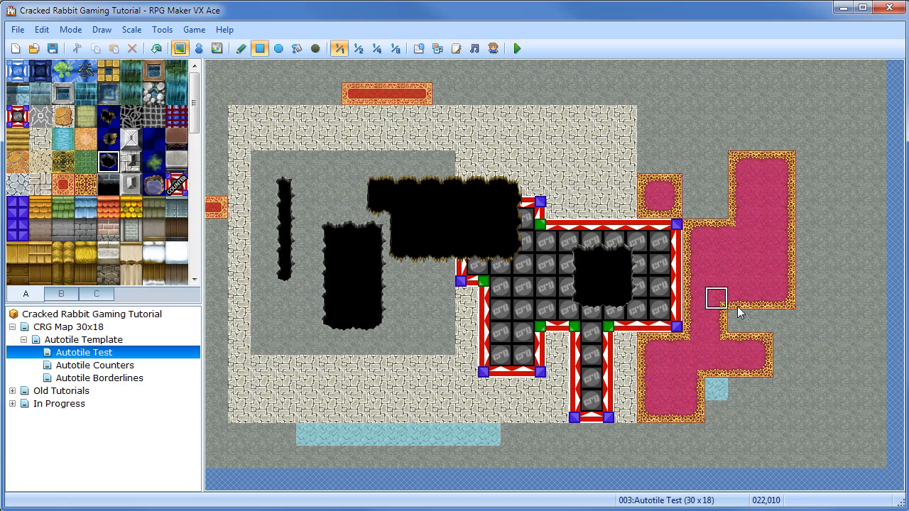
left_click_drag(738, 251, 767, 284)
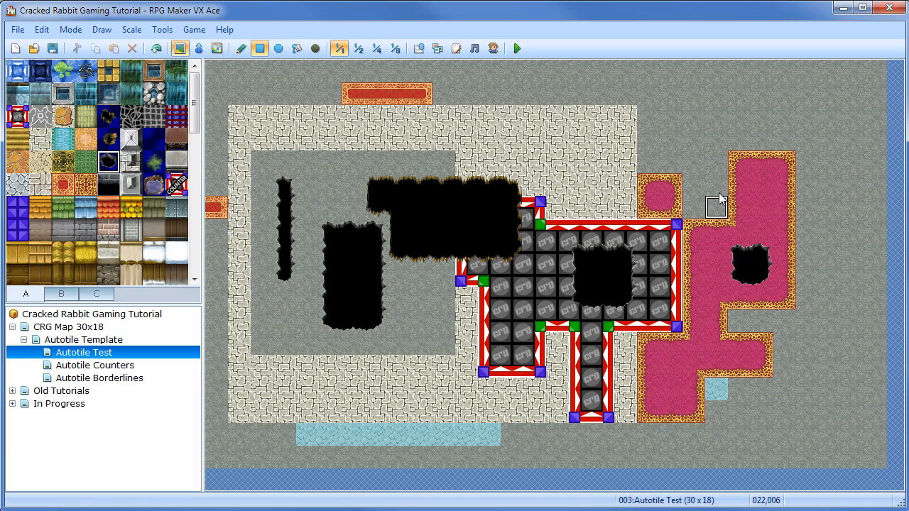
left_click_drag(694, 179, 752, 222)
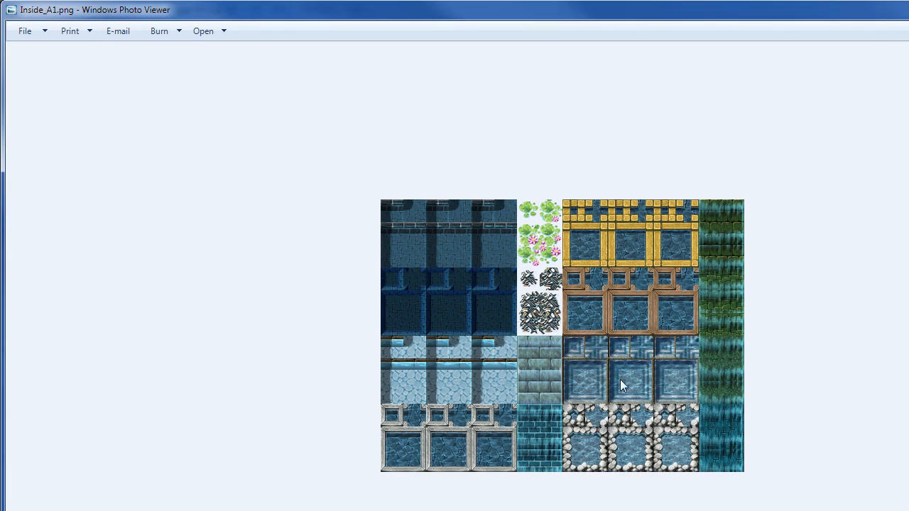
- Switch to Windows Photo Viewer and examine the Inside_A1, Inside_A2 and Inside_A4 tileset images
left_click_drag(908, 498, 795, 497)
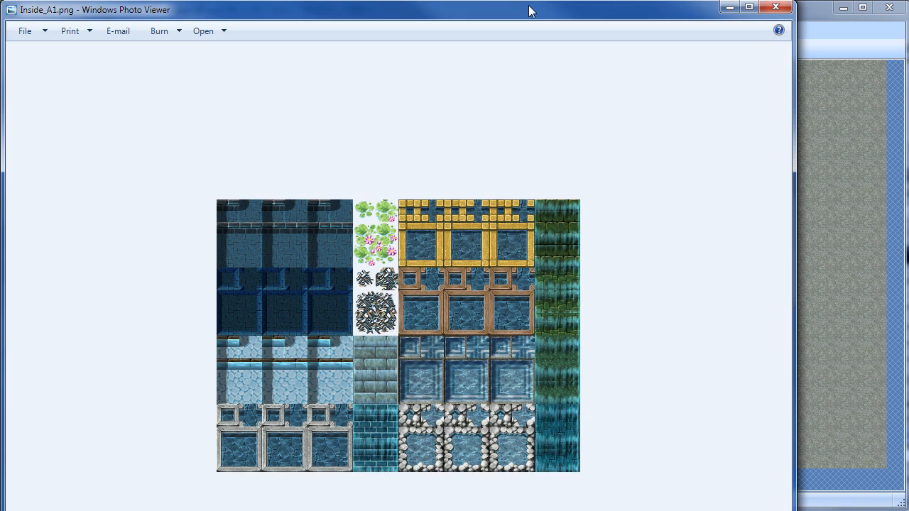
mouse_move(530, 2)
left_mouse_down()
mouse_move(532, 84)
mouse_move(537, 13)
left_mouse_up()
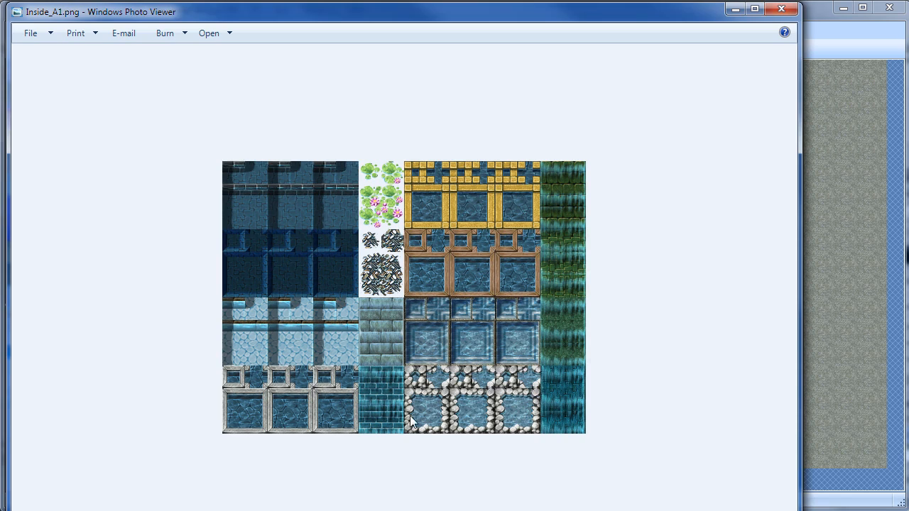
key("Right")
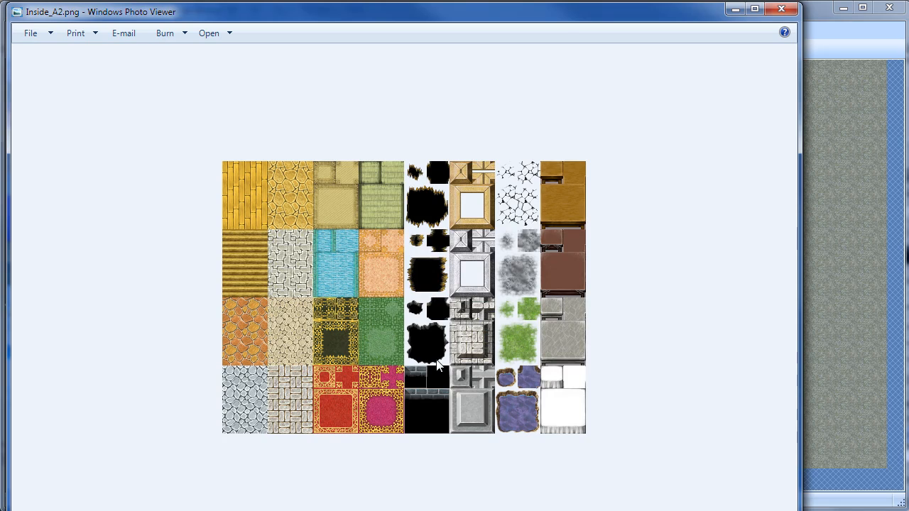
key("Right")
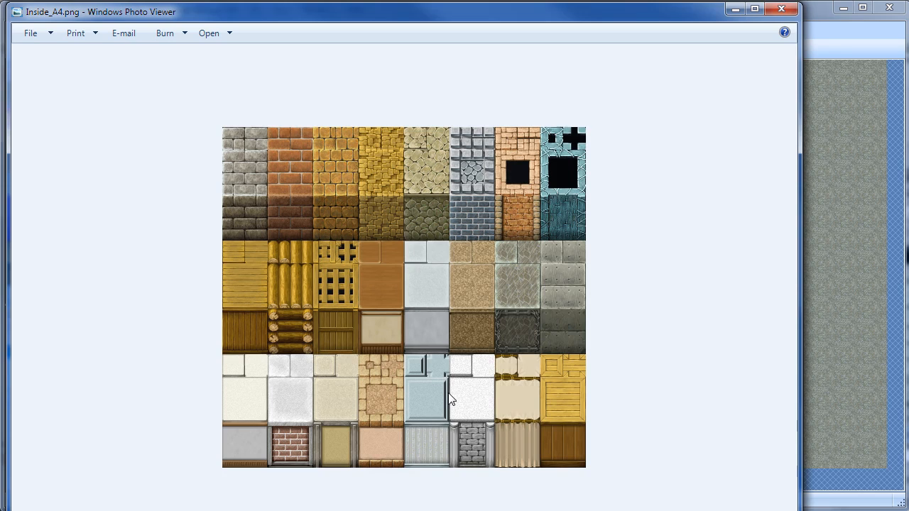
- Examine the remaining tileset images: Inside_A5, Inside_B and Outside_A3
key("Right")
key("Left")
key("Right")
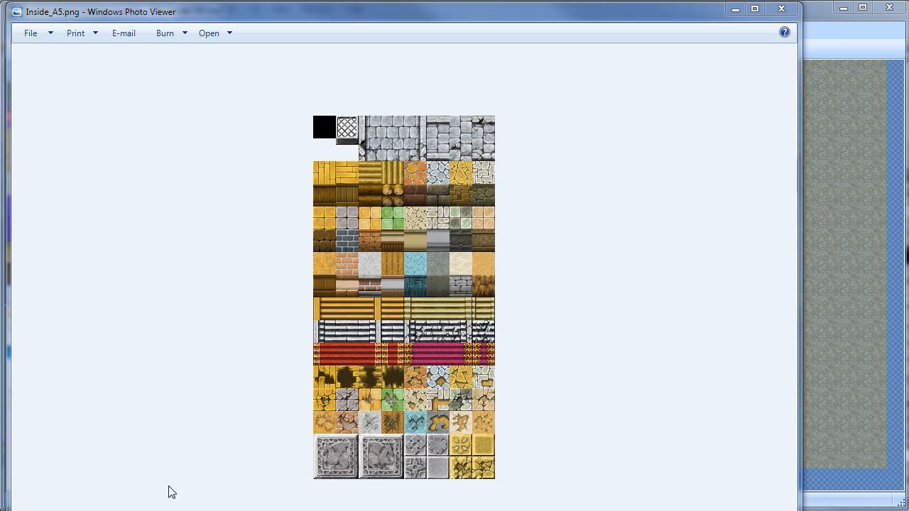
key("Right")
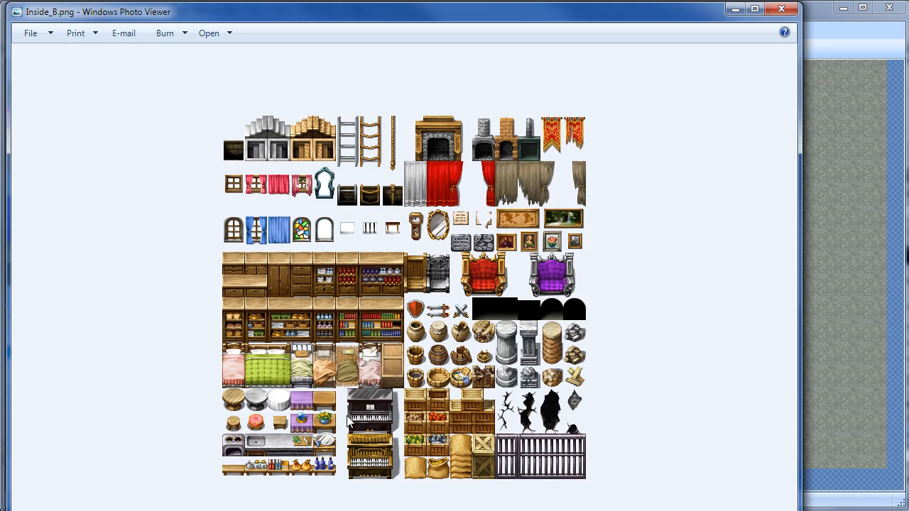
key("Right")
key("Right")
key("Right")
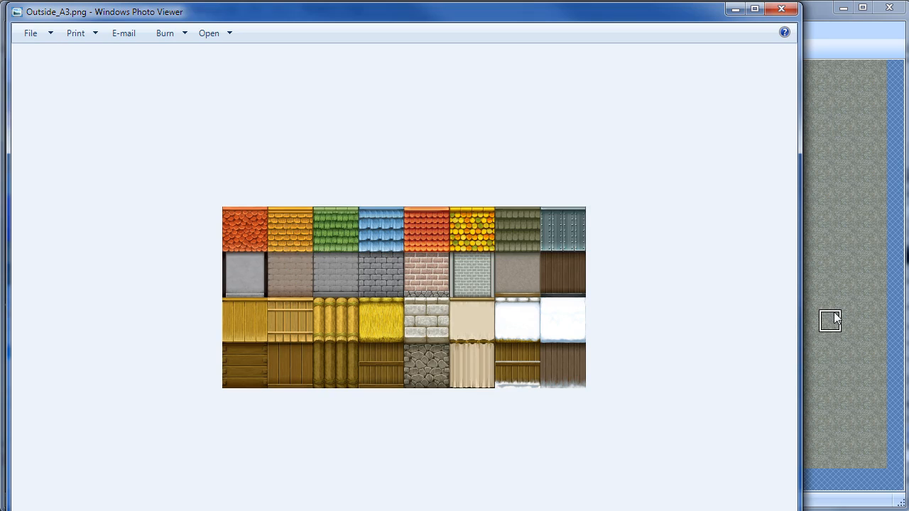
- Return to RPG Maker VX Ace and paint a 5 by 3 tile green roof with a grey outer wall below it, north of the CRG shape
left_click(851, 298)
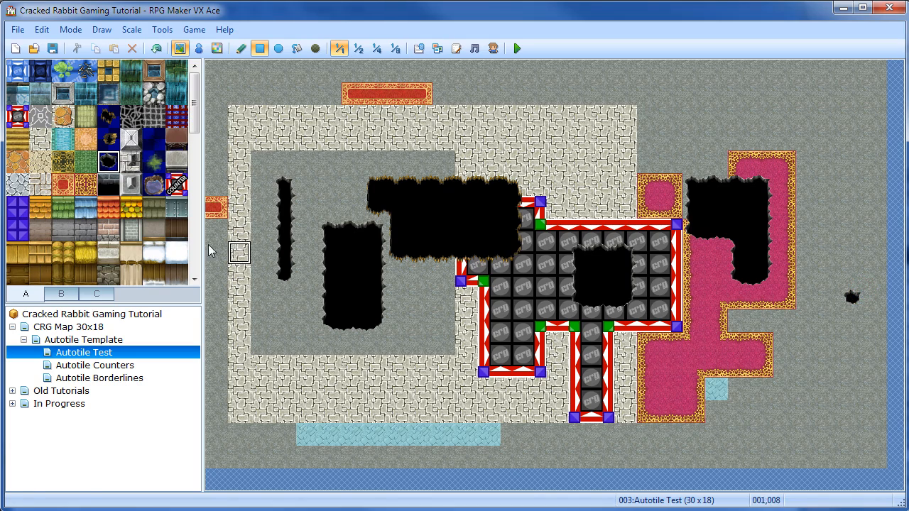
left_click(64, 212)
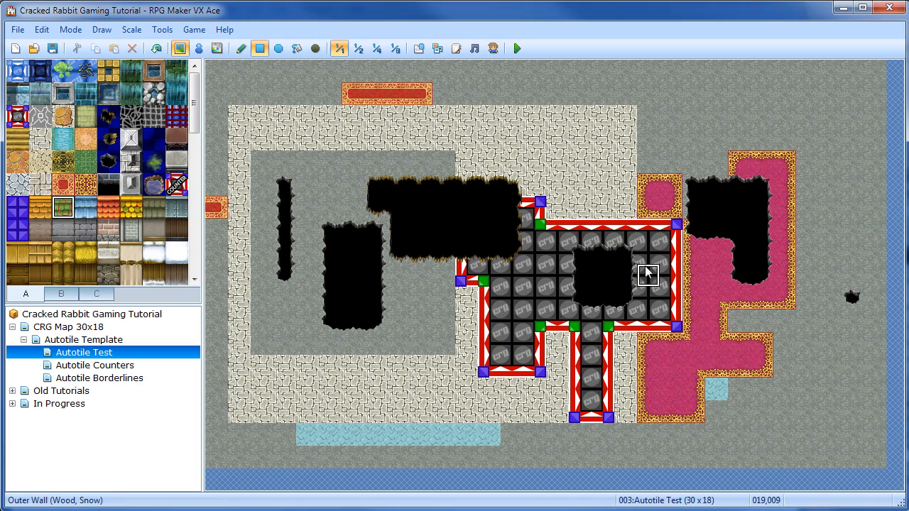
left_click_drag(462, 118, 556, 157)
left_click(71, 225)
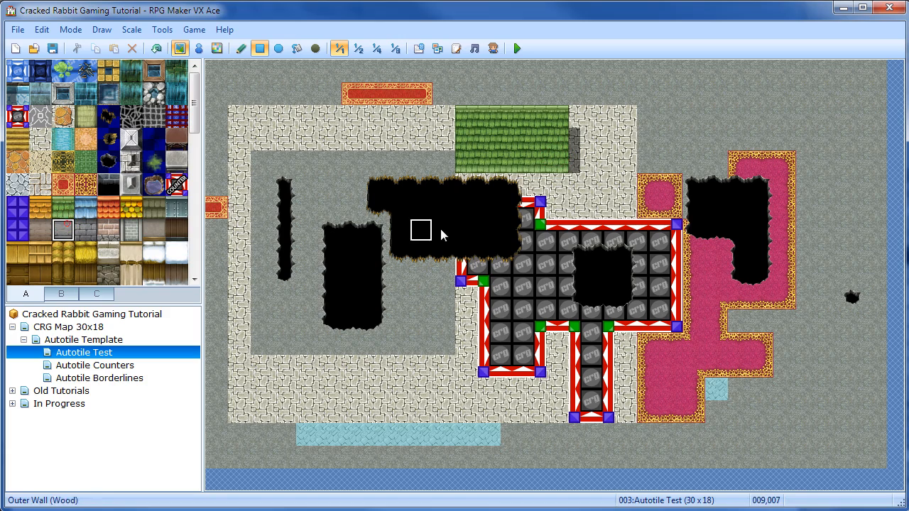
left_click_drag(467, 183, 576, 210)
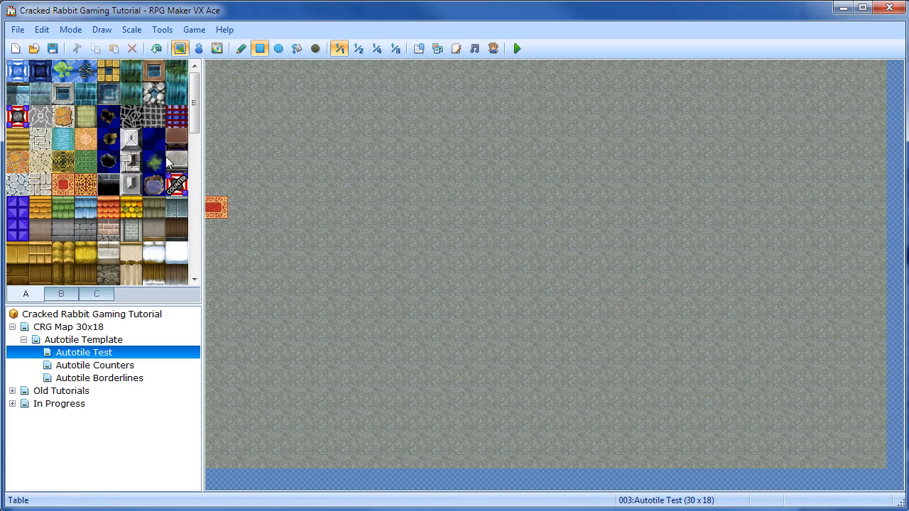
- Paint a house on the cleared map: a 9 by 6 tile orange roof with a 9 by 3 tile brown wall directly below it
left_click(44, 211)
left_click_drag(324, 144, 513, 249)
left_click(31, 228)
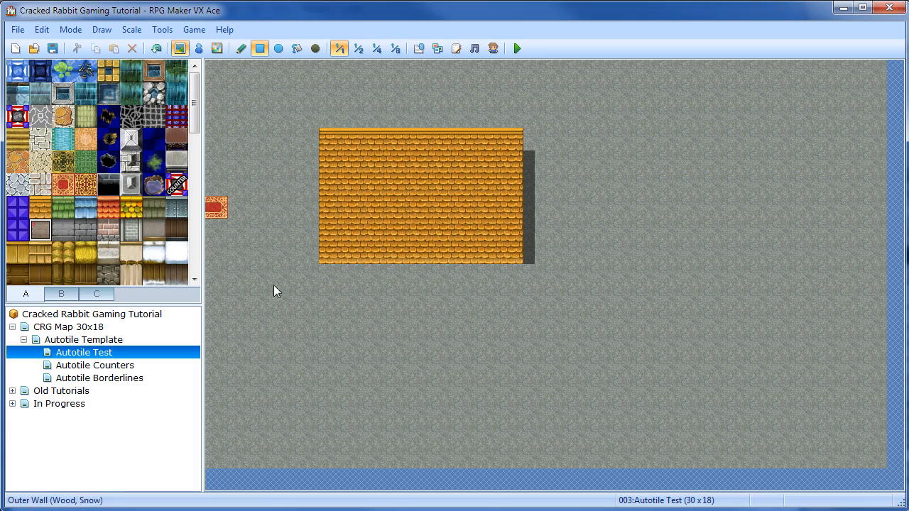
left_click_drag(330, 273, 506, 334)
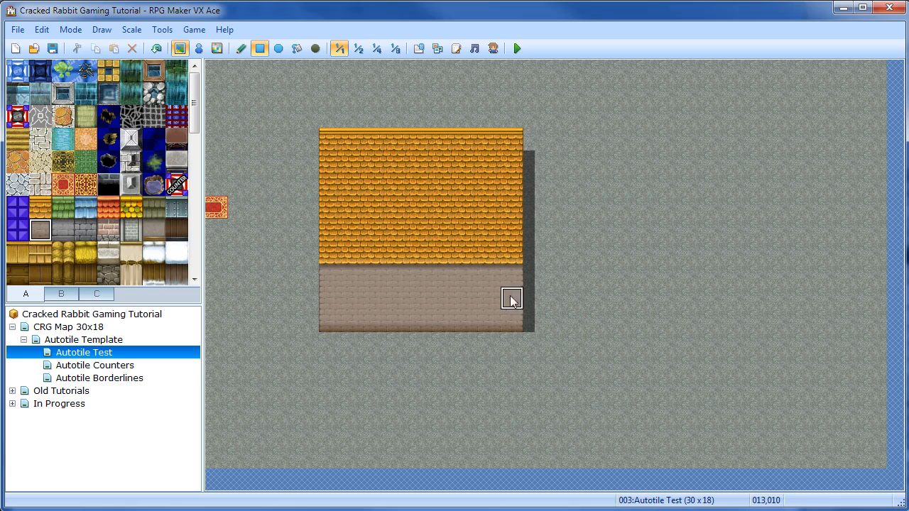
- East of the house, paint a 7 by 4 tile block of the CRG roof autotile and a matching block of the CRG wall autotile below
left_click(19, 208)
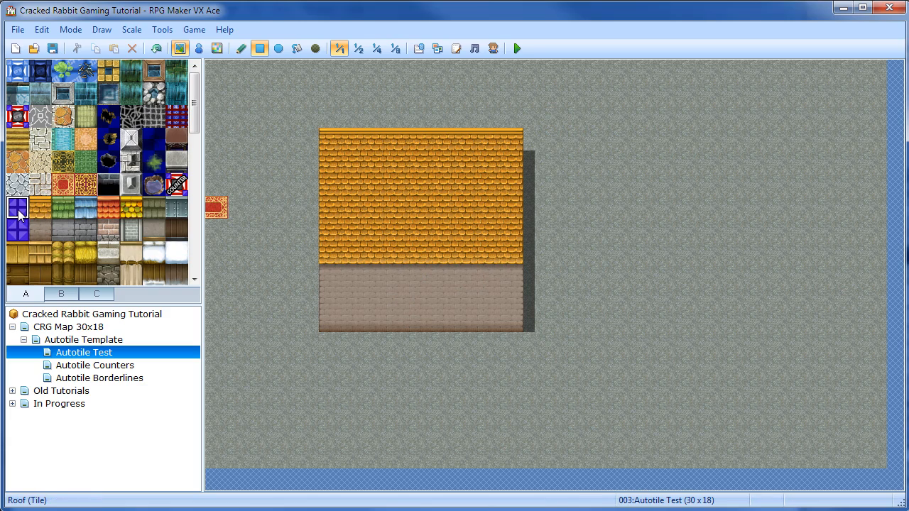
left_click_drag(623, 139, 761, 207)
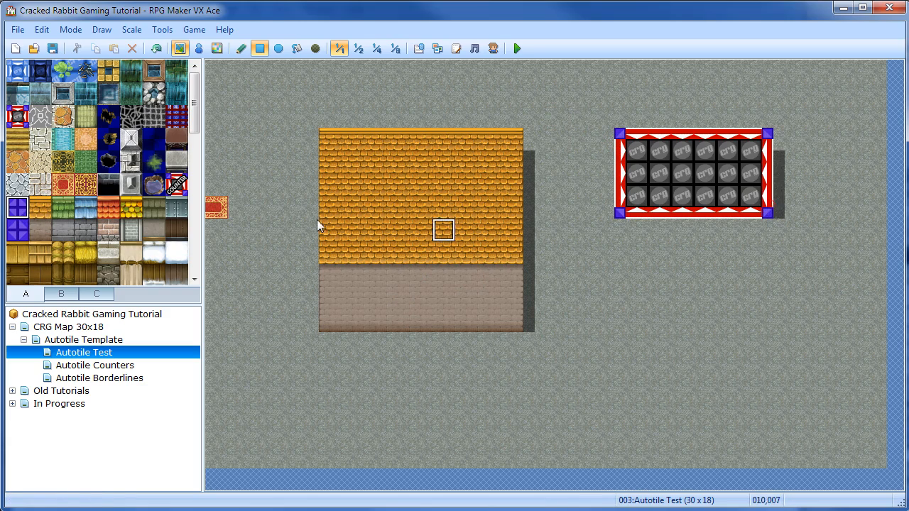
left_click(19, 230)
mouse_move(623, 228)
left_mouse_down()
mouse_move(625, 237)
mouse_move(739, 267)
mouse_move(767, 304)
left_mouse_up()
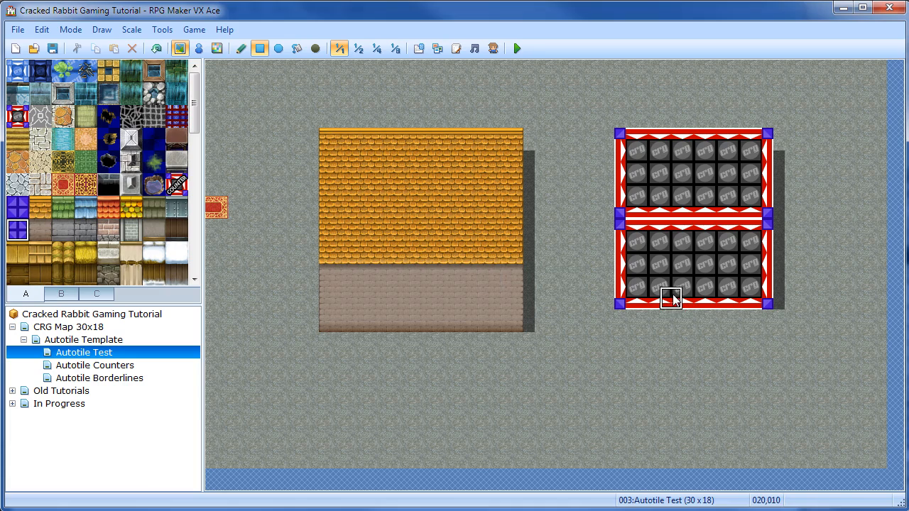
- Sample the CRG roof, paint two one-tile-wide vertical strips rising two tiles above the upper block, and paint a small cross south of the blocks
right_click(713, 145)
left_click_drag(688, 121, 687, 95)
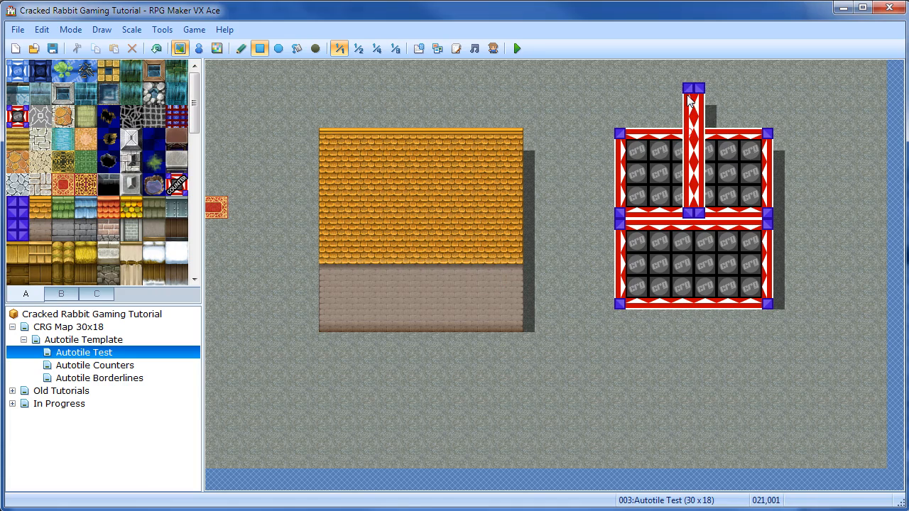
left_click_drag(625, 90, 625, 206)
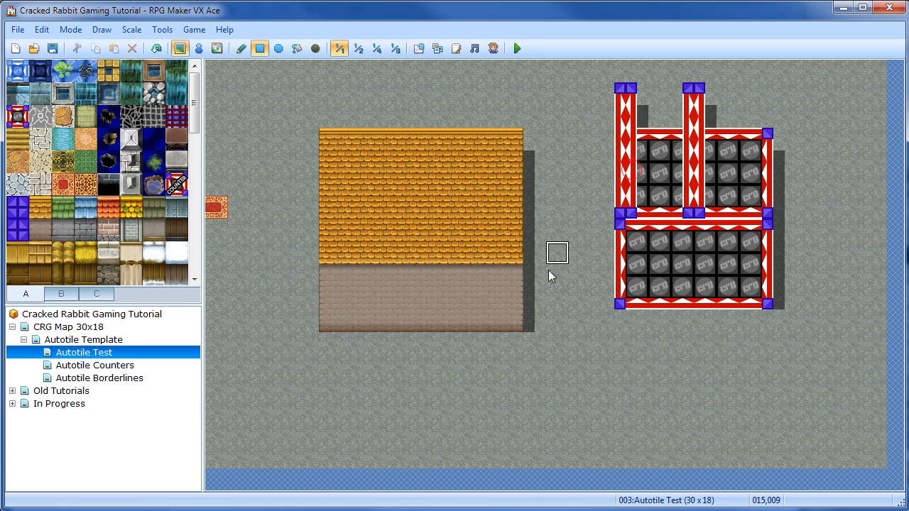
mouse_move(598, 367)
left_mouse_down()
mouse_move(595, 406)
mouse_move(577, 398)
mouse_move(628, 396)
left_mouse_up()
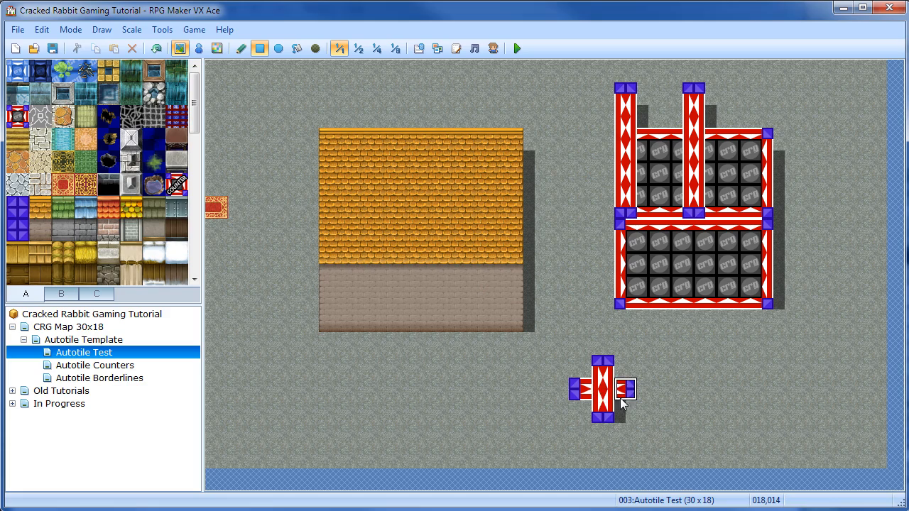
- Paint an irregular CRG roof shape east of the small cross and fill it out to a 6 by 4 tile rectangle
mouse_move(699, 366)
left_mouse_down()
mouse_move(705, 428)
mouse_move(767, 398)
mouse_move(739, 377)
mouse_move(734, 421)
mouse_move(724, 431)
mouse_move(808, 430)
left_mouse_up()
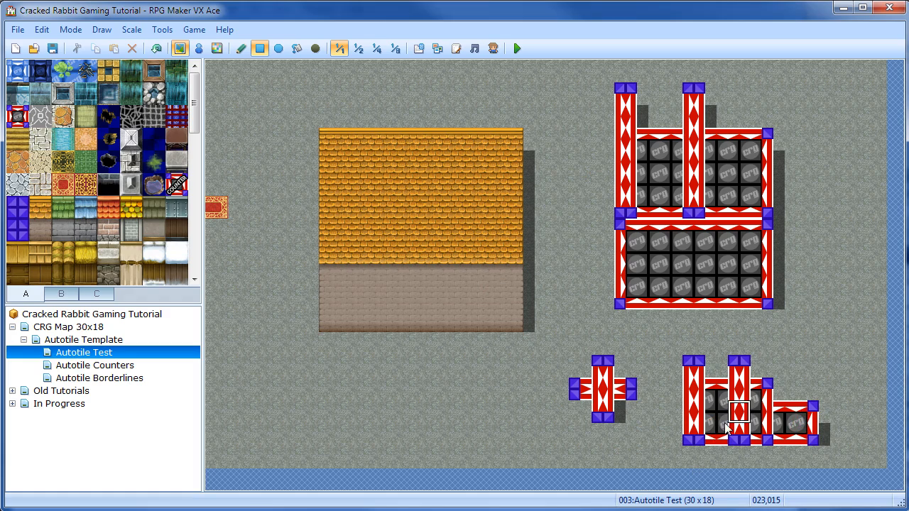
mouse_move(739, 367)
left_mouse_down()
mouse_move(771, 379)
mouse_move(809, 433)
left_mouse_up()
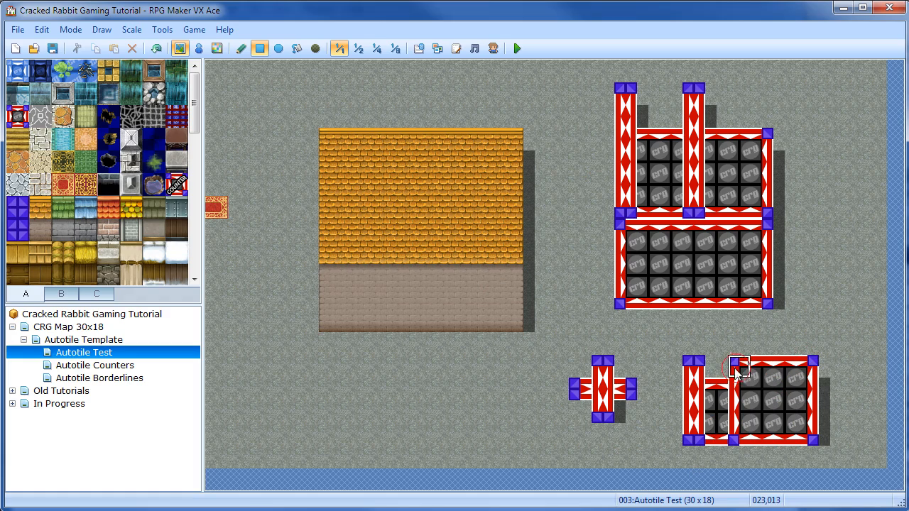
left_click_drag(735, 369, 725, 367)
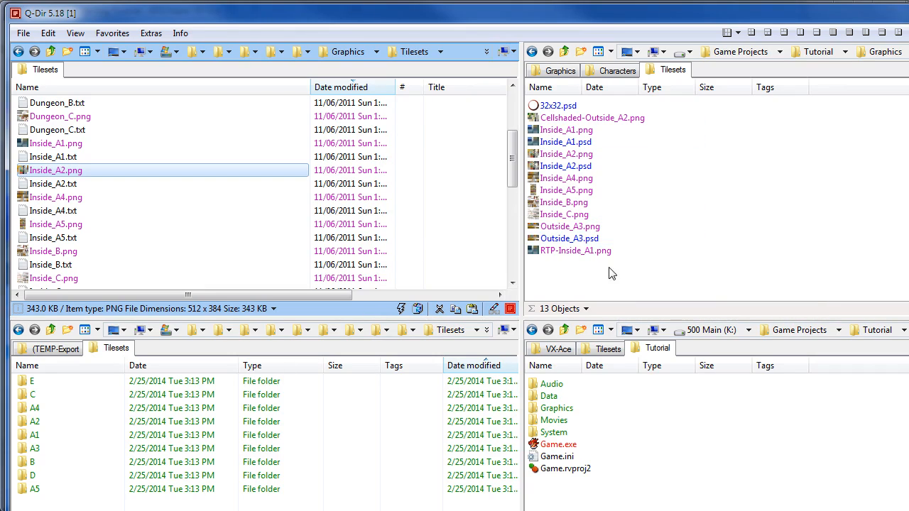
- Examine Outside_A3.png from the project's Tilesets folder in Q-Dir, and place a single CRG roof tile just southeast of the house
double_click(577, 226)
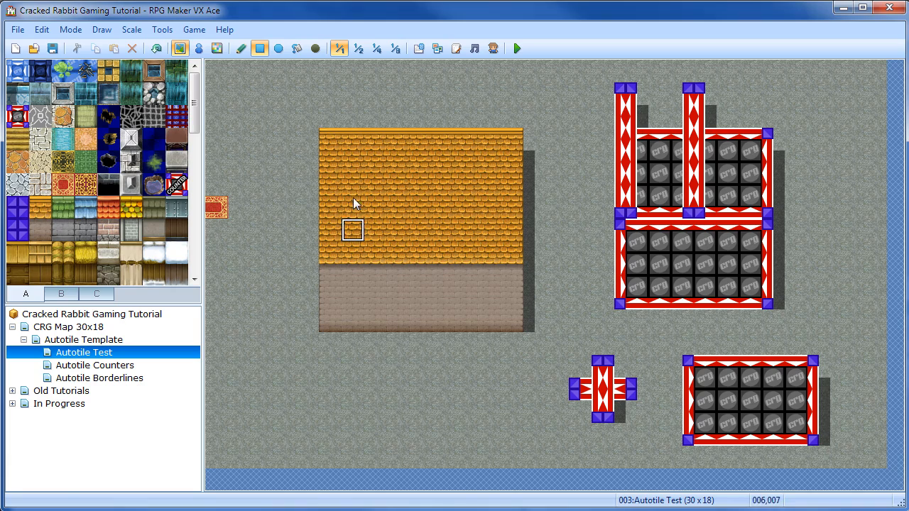
left_click(18, 202)
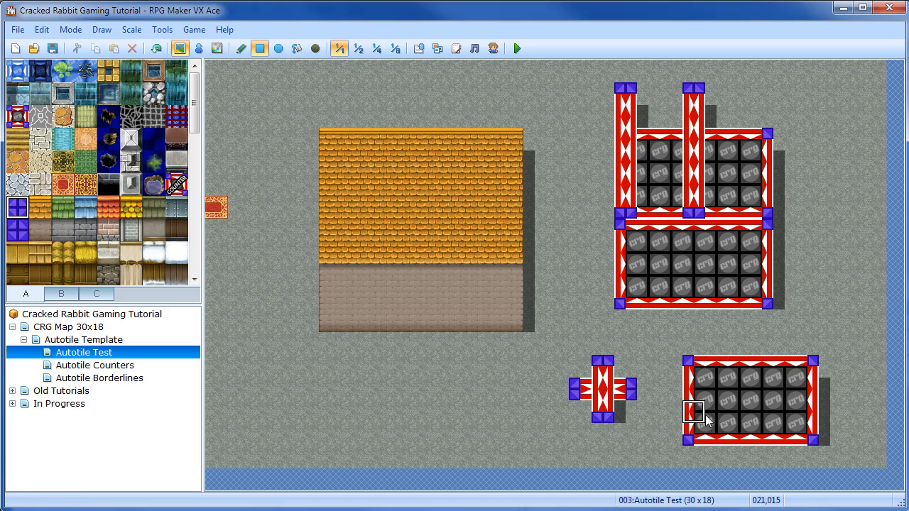
left_click(564, 322)
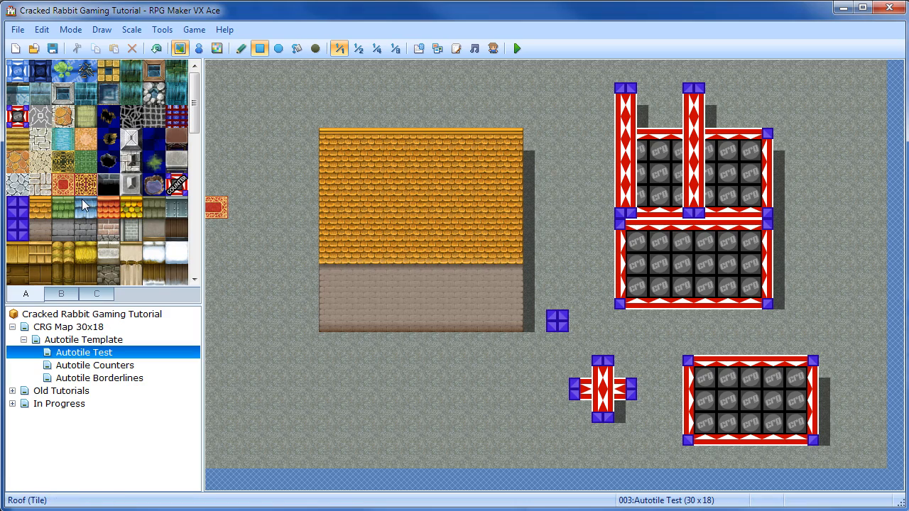
- Open the Autotile Counters map and check the Counter flags of the Autotile Tests tileset in the database
left_click(118, 367)
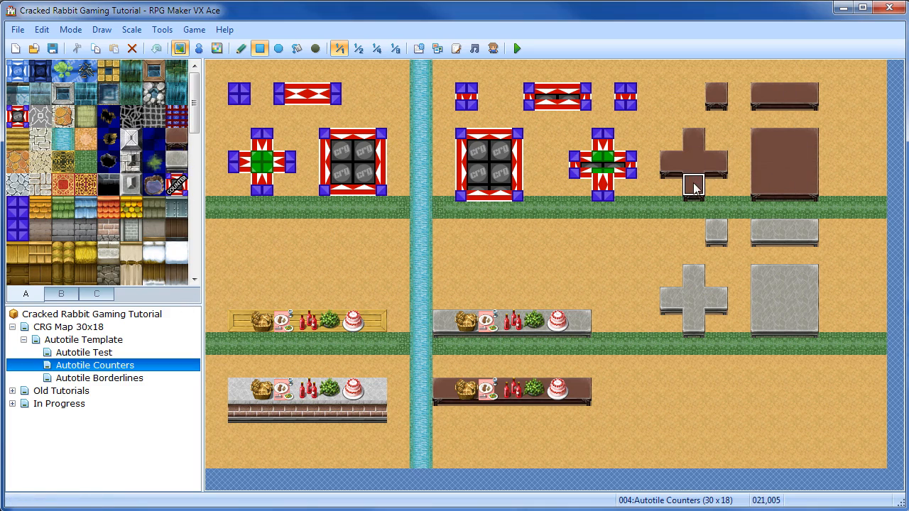
left_click(713, 161)
left_click(714, 161)
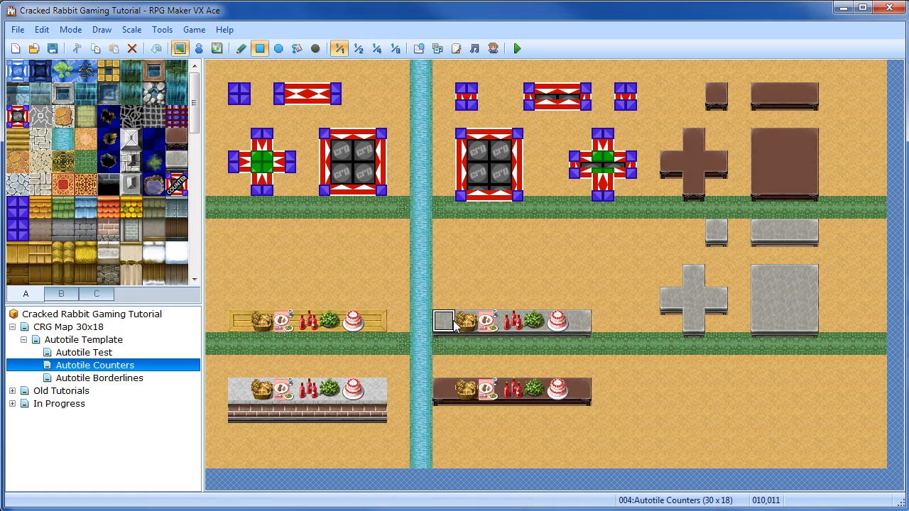
key("F9")
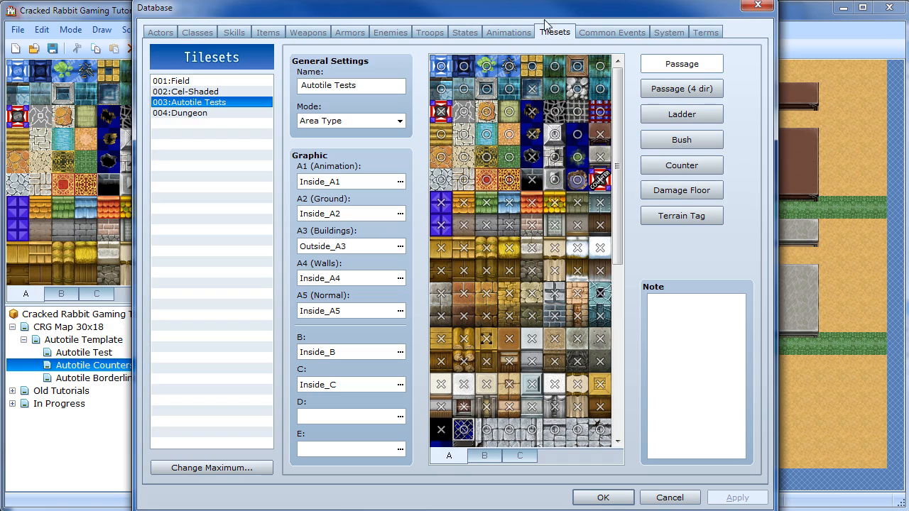
left_click(682, 165)
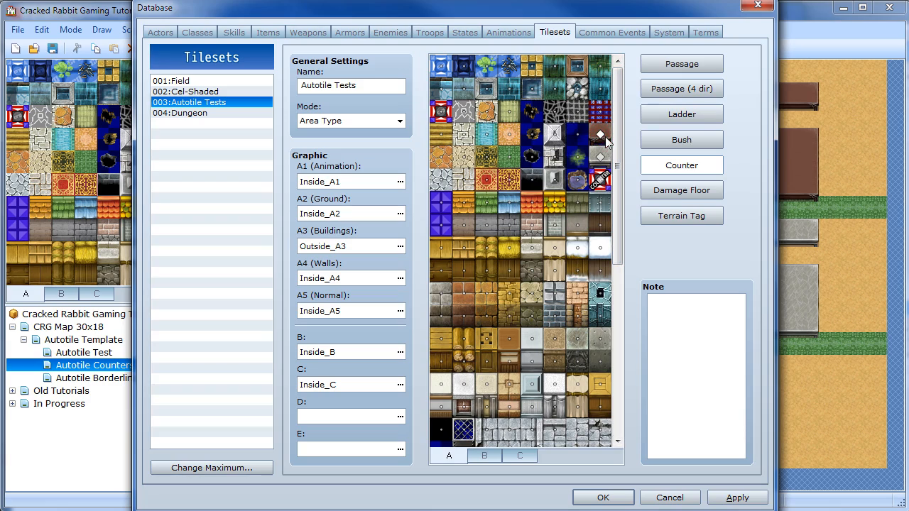
left_click(617, 500)
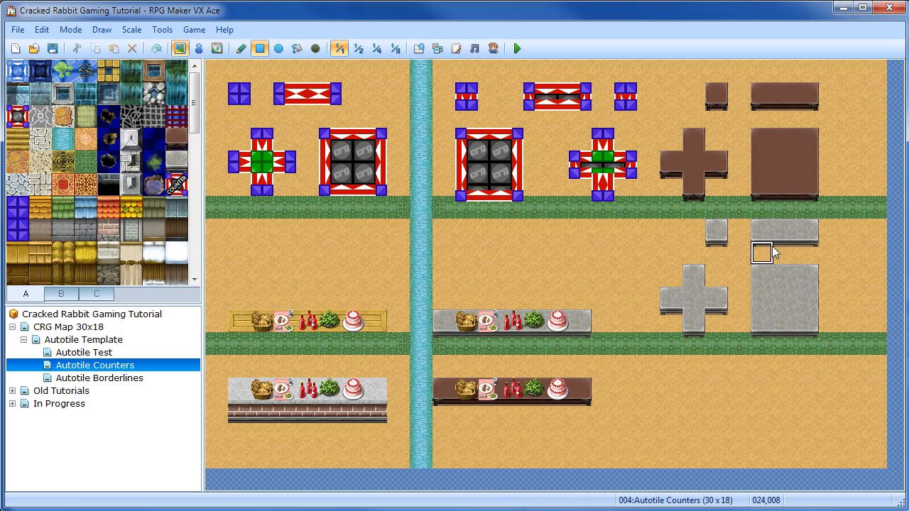
- Show the event grid on the Autotile Counters map, examine the tiles along the counters' lower edges, and return to map editing
key("F6")
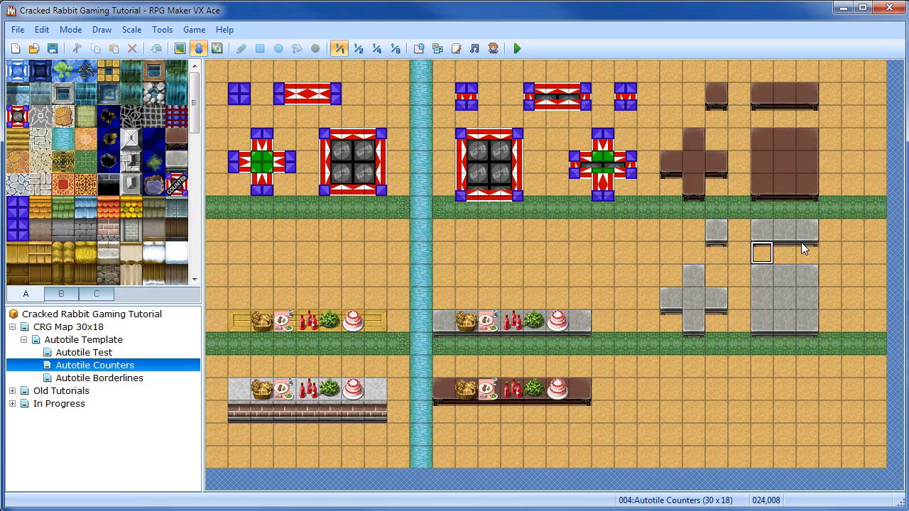
left_click(627, 206)
left_click(798, 198)
left_click(830, 207)
key("F5")
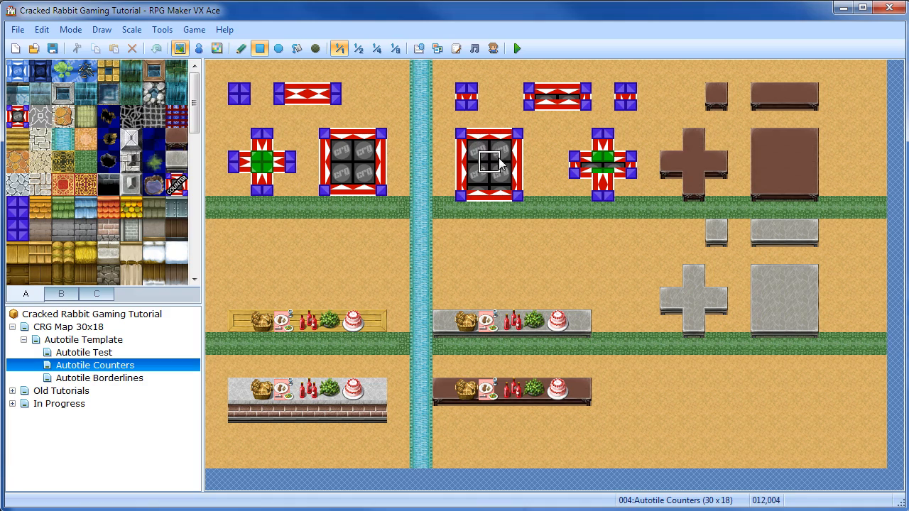
- Select the CRG COUNTER autotile and compare the table and counter tiles with the Counter flags of the Autotile Tests tileset
left_click(183, 184)
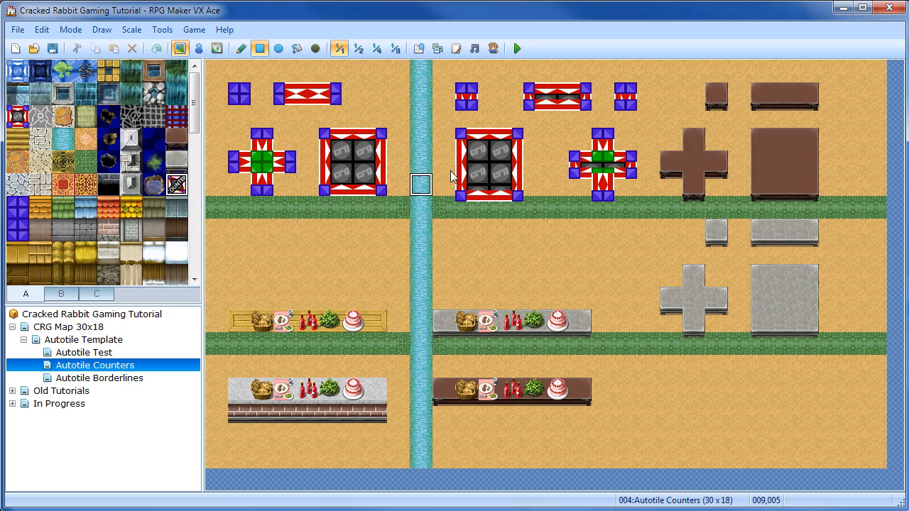
left_click(603, 207)
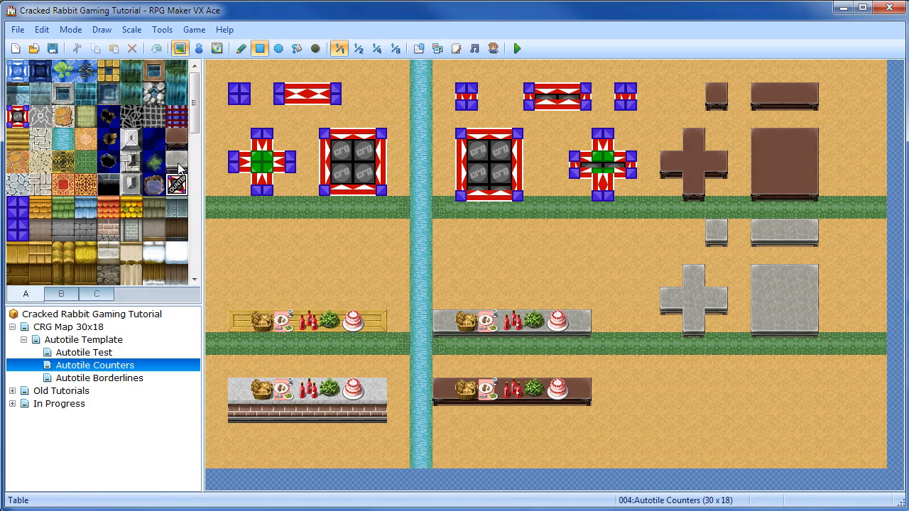
key("F9")
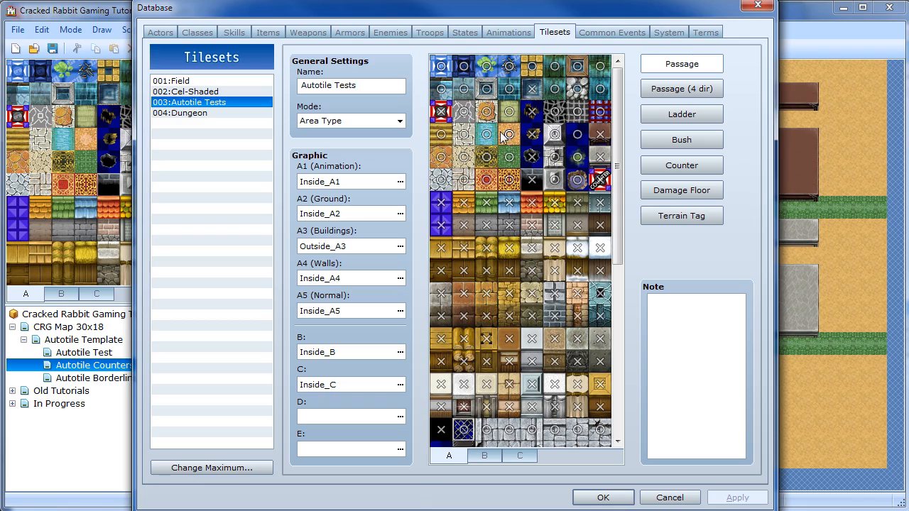
left_click(682, 164)
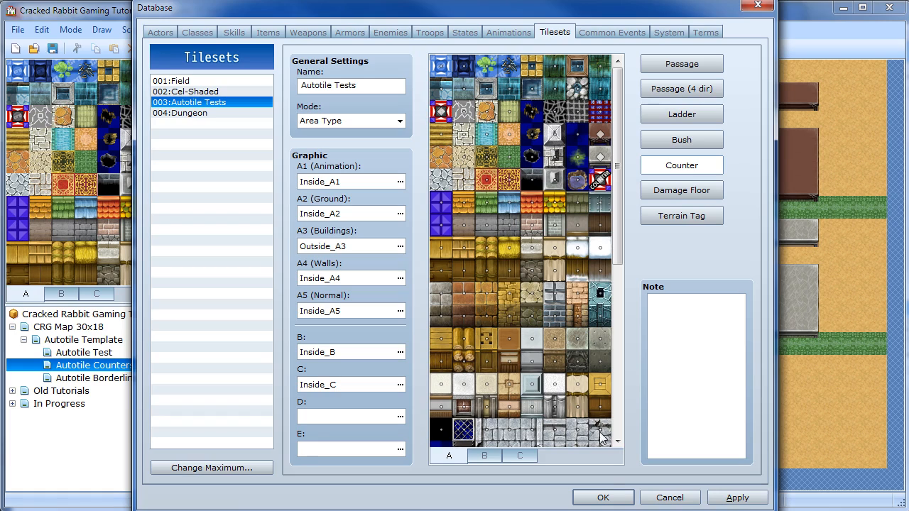
left_click(603, 497)
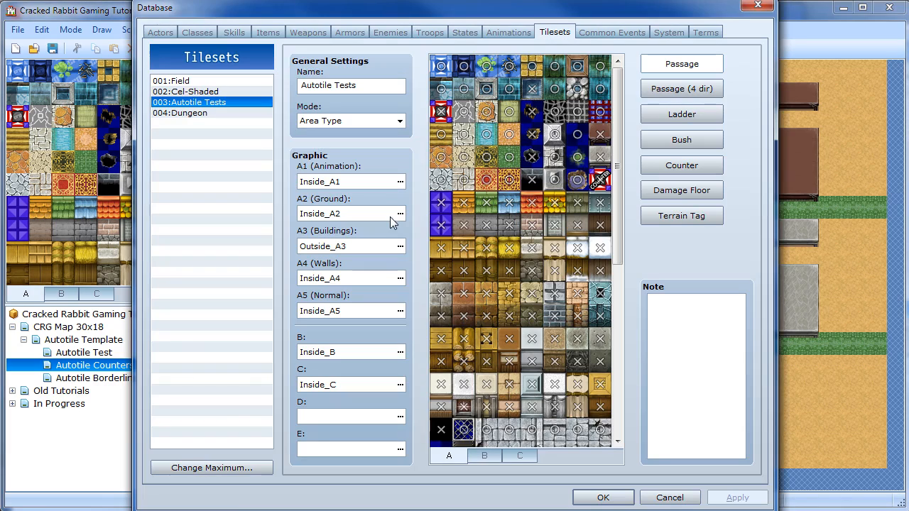
left_click(657, 161)
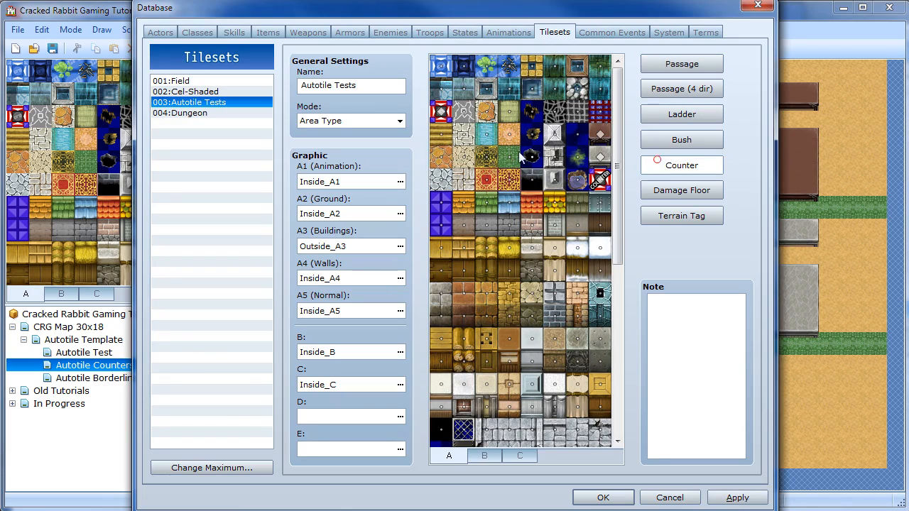
left_click(613, 499)
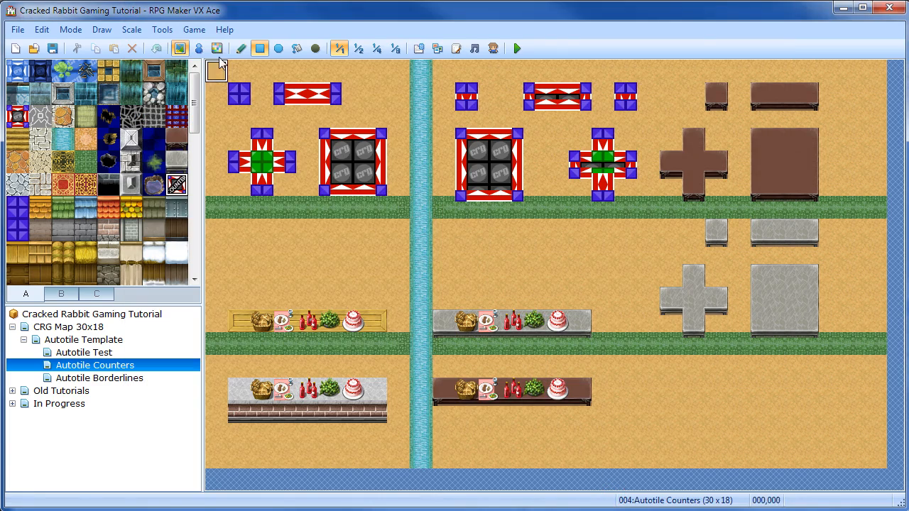
- Open the help contents and find the Tilesets section of Resource Standards under Reference Material
left_click(223, 31)
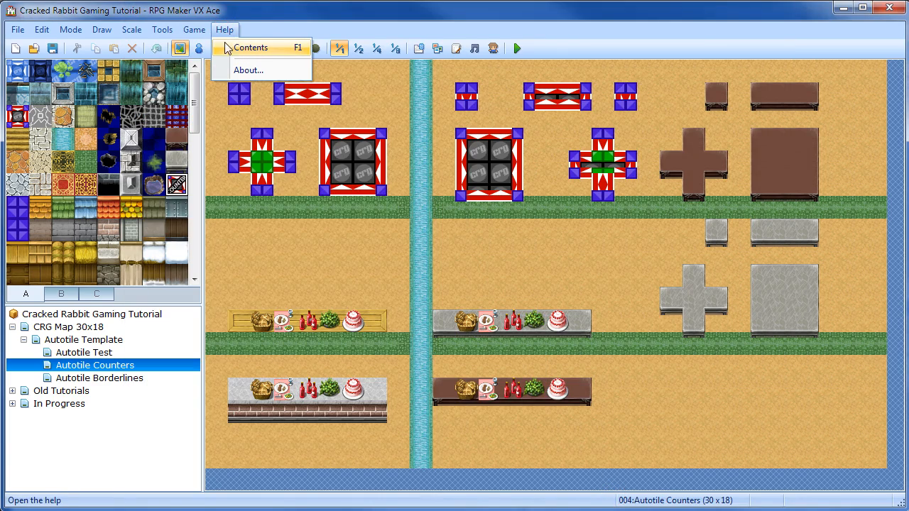
left_click(249, 47)
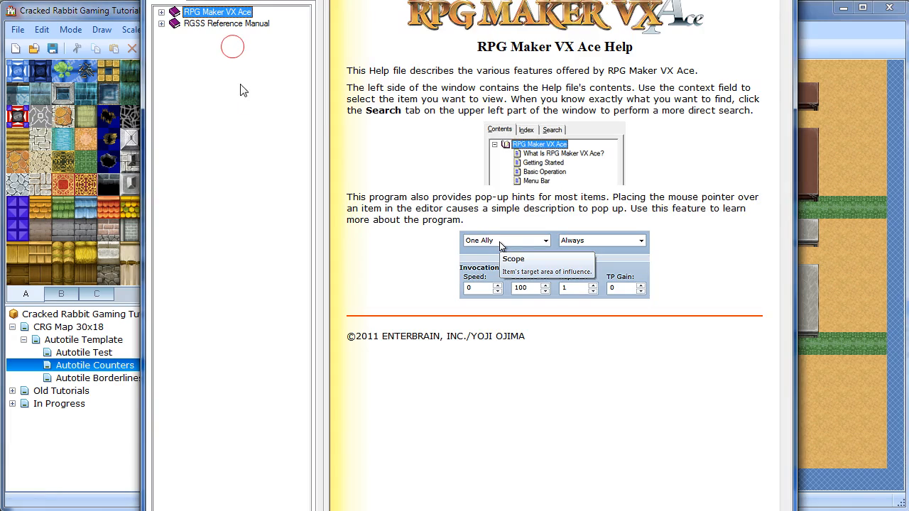
left_click(208, 13)
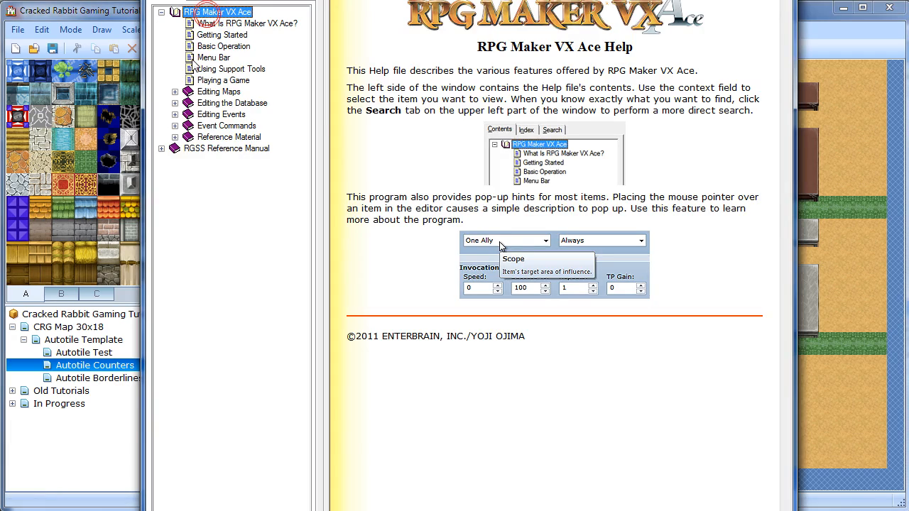
left_click(216, 137)
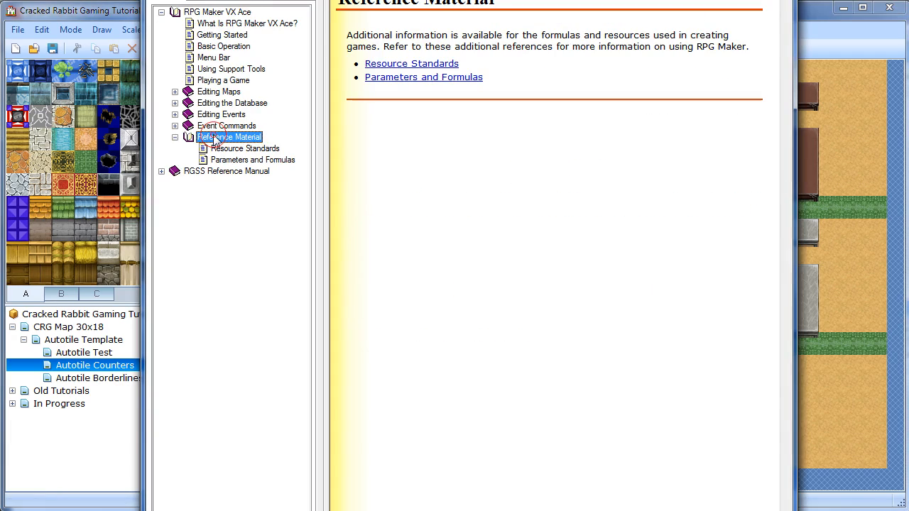
left_click(230, 151)
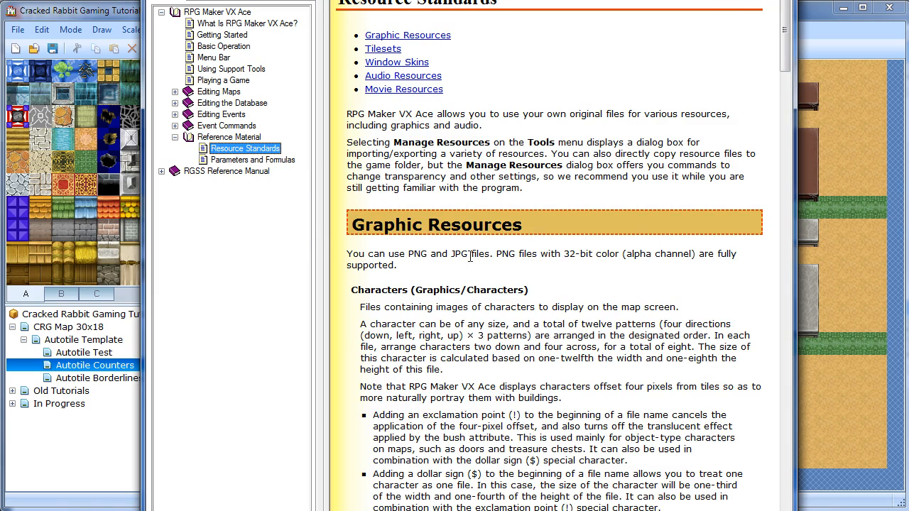
scroll(568, 321, "down", 15)
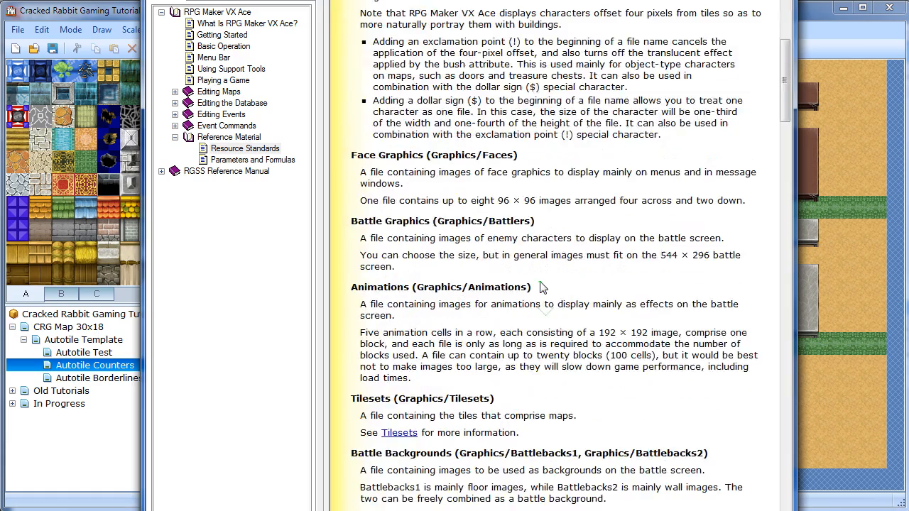
scroll(540, 284, "down", 10)
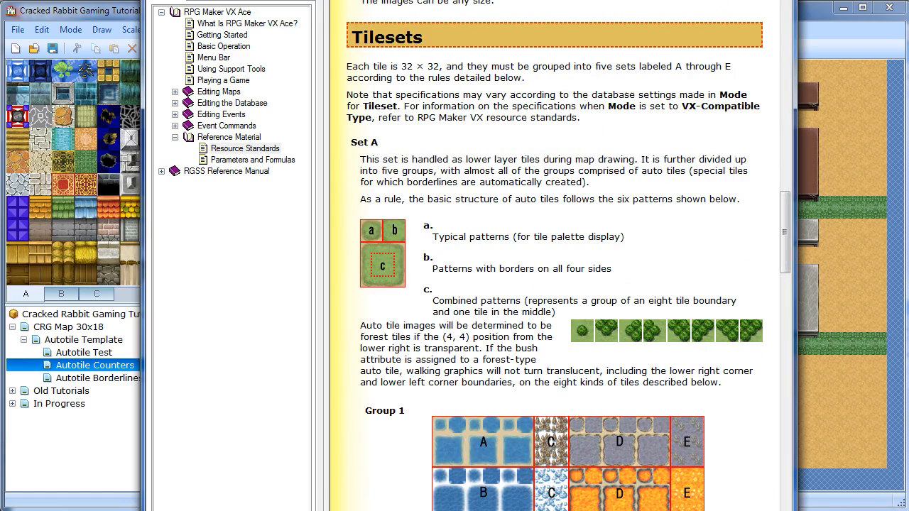
left_click_drag(456, 0, 456, 2)
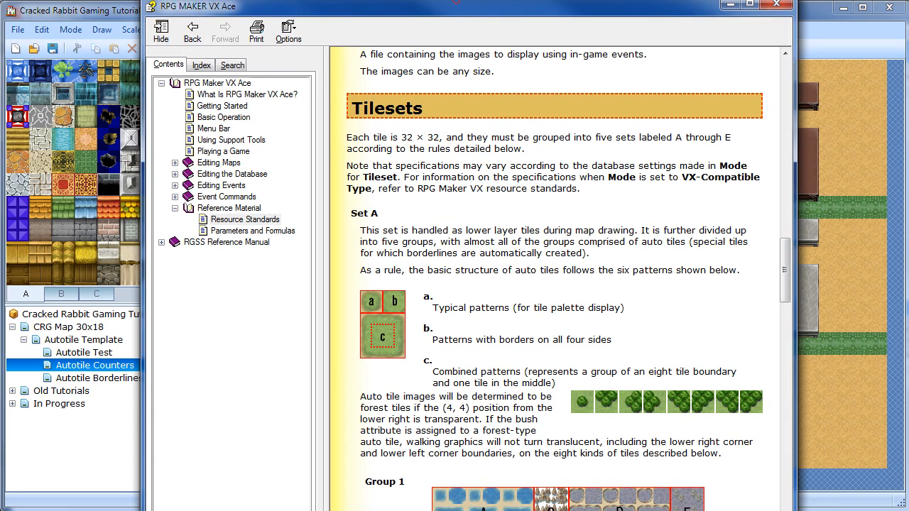
mouse_move(529, 510)
left_mouse_down()
mouse_move(529, 468)
mouse_move(529, 510)
left_mouse_up()
left_click(385, 171)
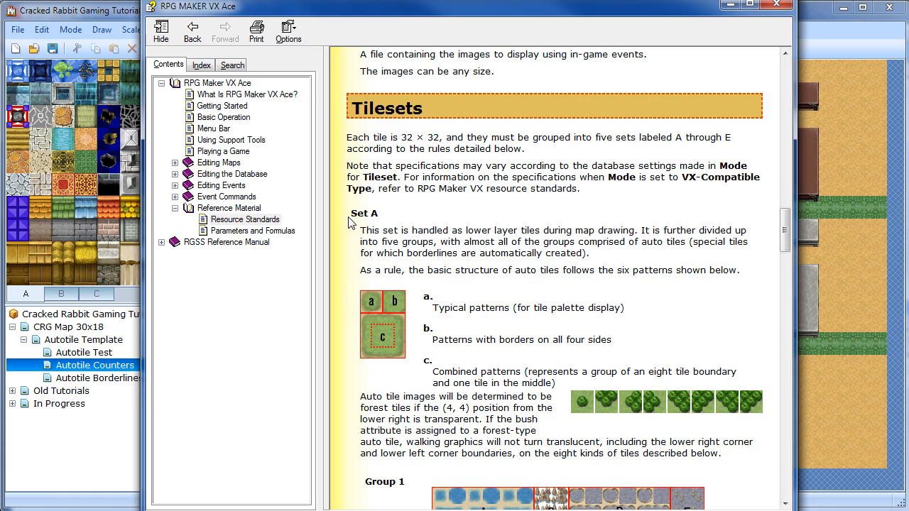
- Read the Set A notes on basic autotile structure and examine the Group 1 block figure
scroll(355, 213, "down", 2)
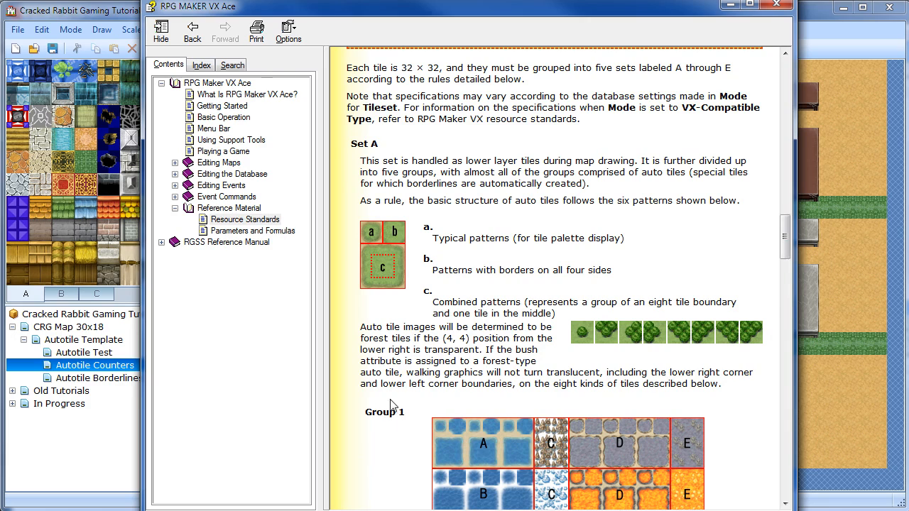
scroll(390, 405, "down", 20)
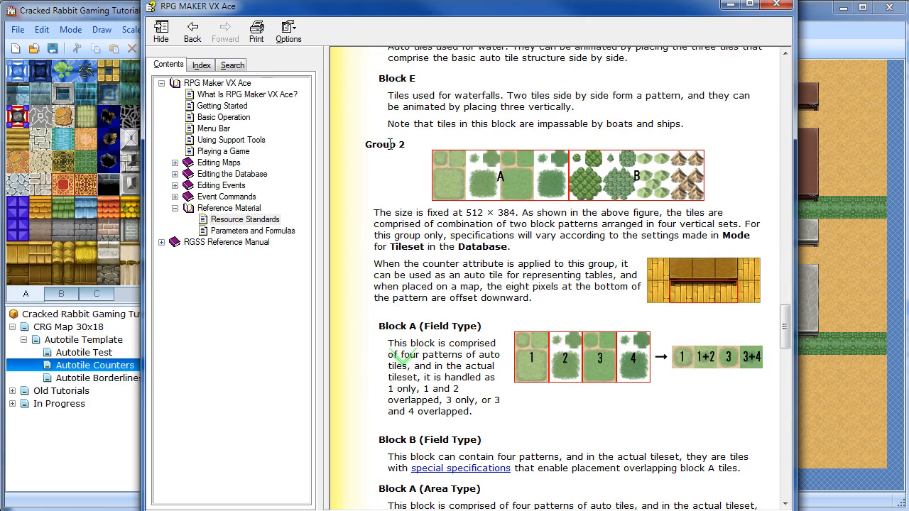
scroll(405, 161, "up", 14)
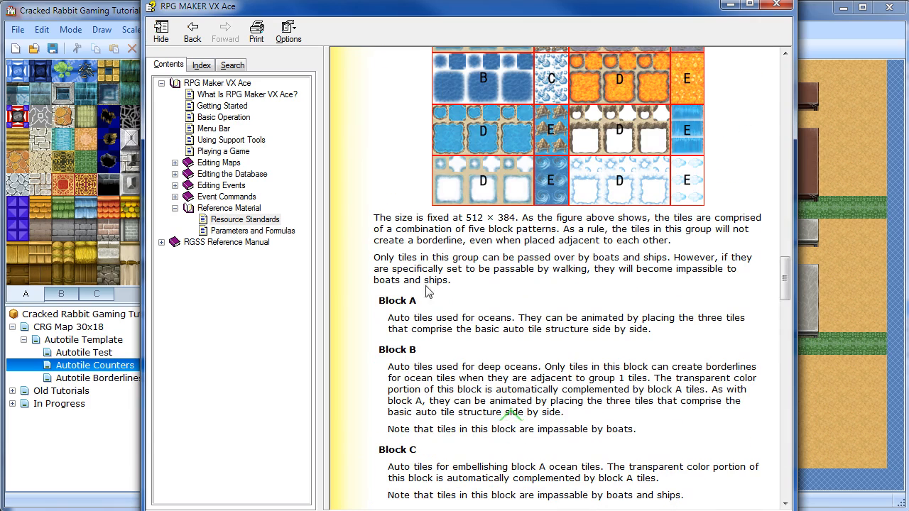
scroll(495, 184, "up", 3)
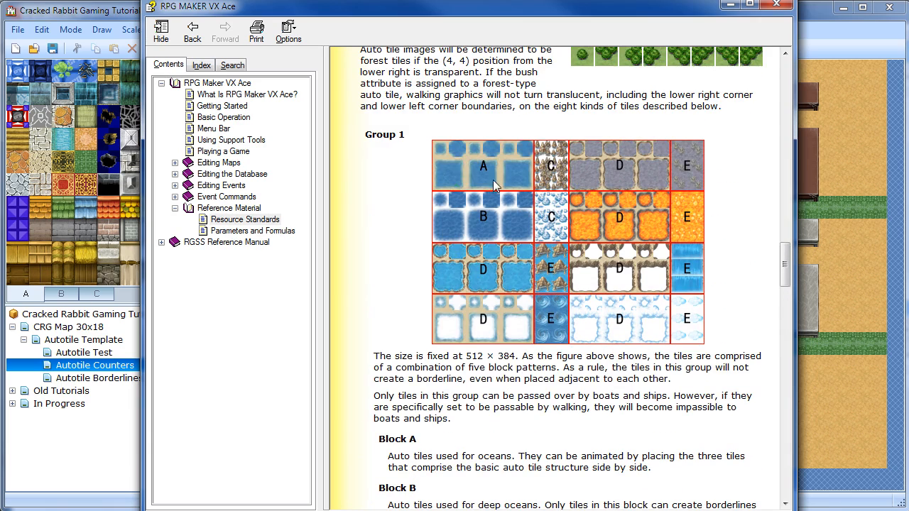
scroll(536, 266, "up", 3)
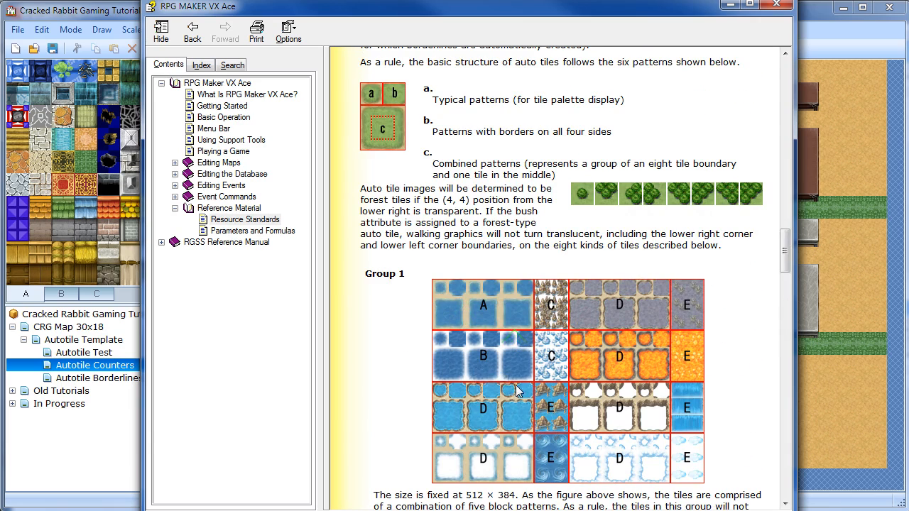
scroll(499, 362, "up", 3)
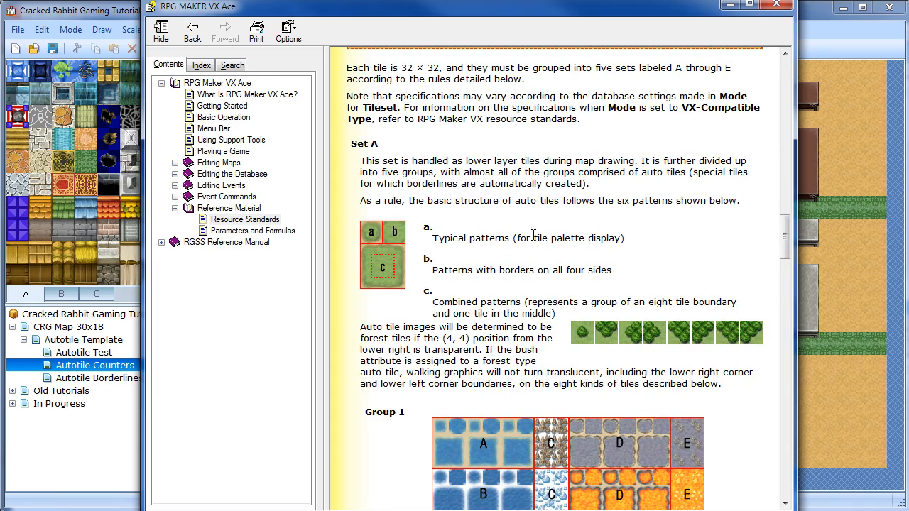
scroll(537, 238, "down", 6)
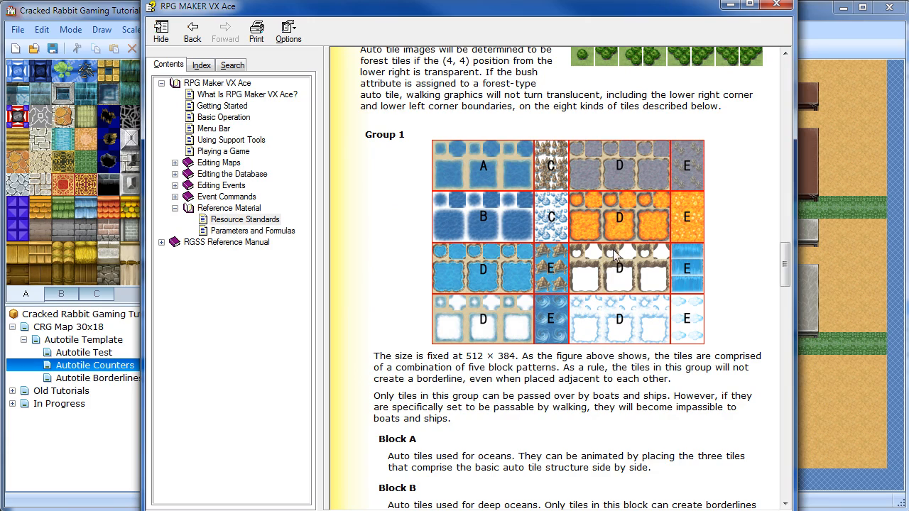
- Read the Group 2 specifications, including Block A (Area Type) and the counter attribute paragraph with its table illustration
scroll(414, 326, "down", 10)
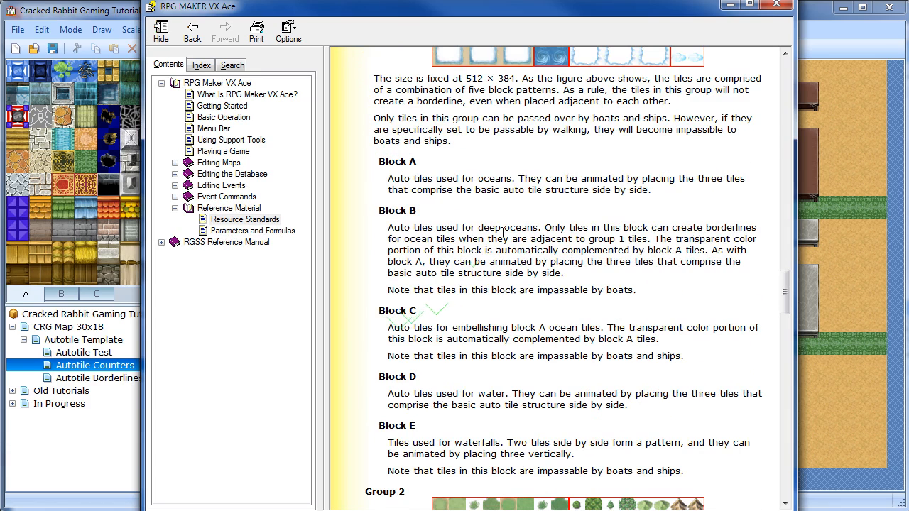
scroll(459, 242, "down", 2)
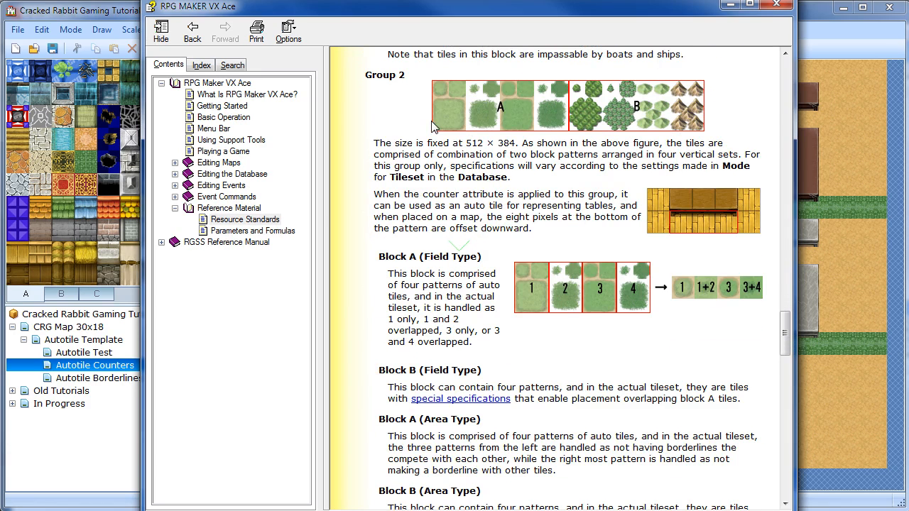
scroll(418, 270, "down", 4)
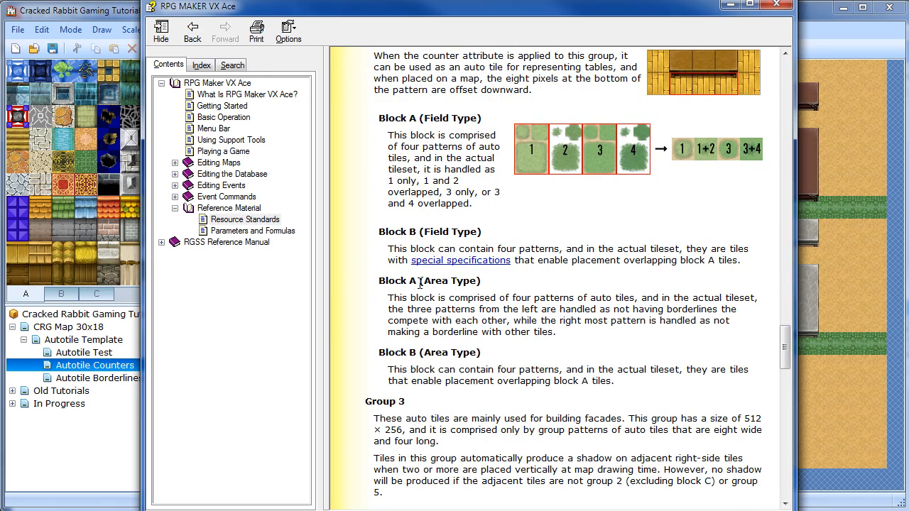
left_click_drag(421, 283, 478, 282)
left_click(498, 283)
scroll(507, 306, "up", 2)
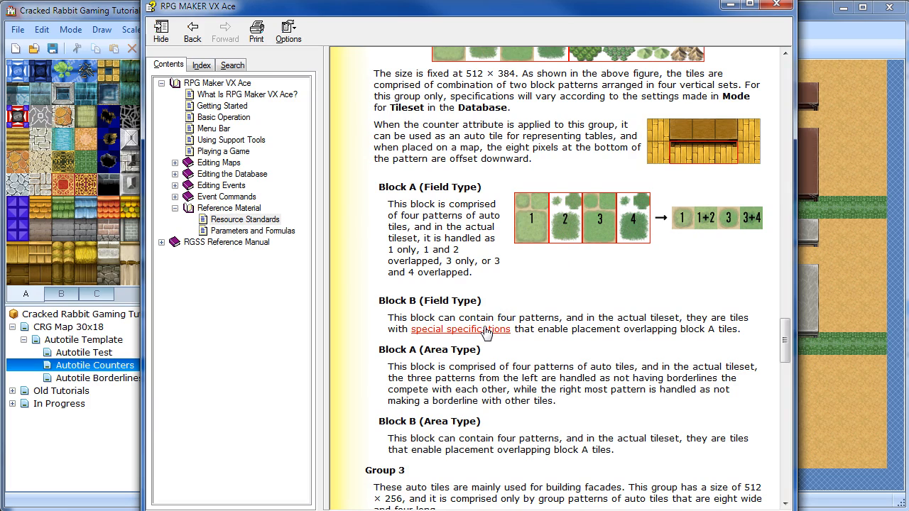
scroll(678, 362, "up", 2)
left_click_drag(377, 194, 500, 217)
left_click(489, 193)
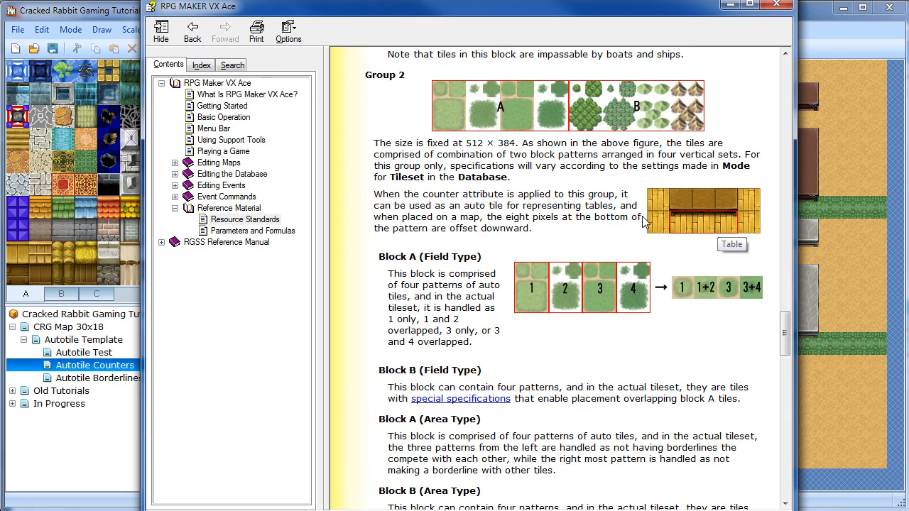
scroll(567, 259, "up", 4)
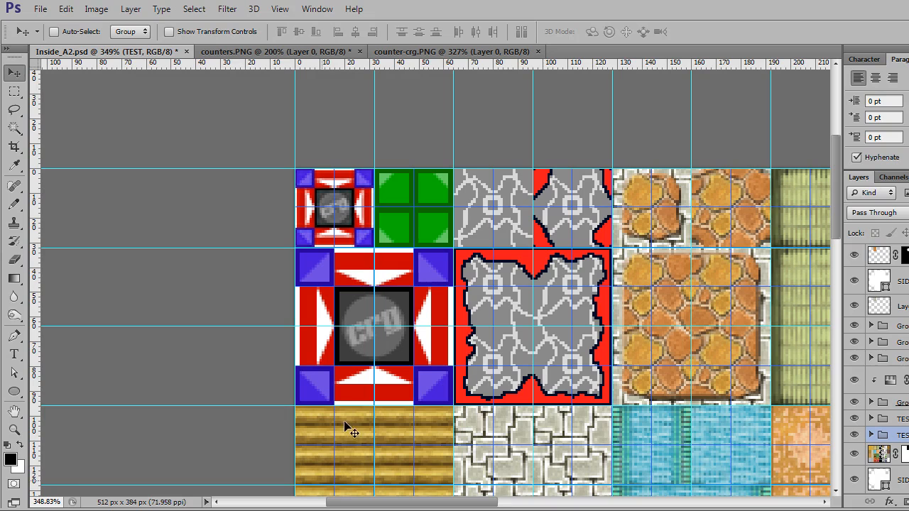
- Switch to Photoshop and examine the lower edges of the counters in counters.PNG at close range
left_click(274, 53)
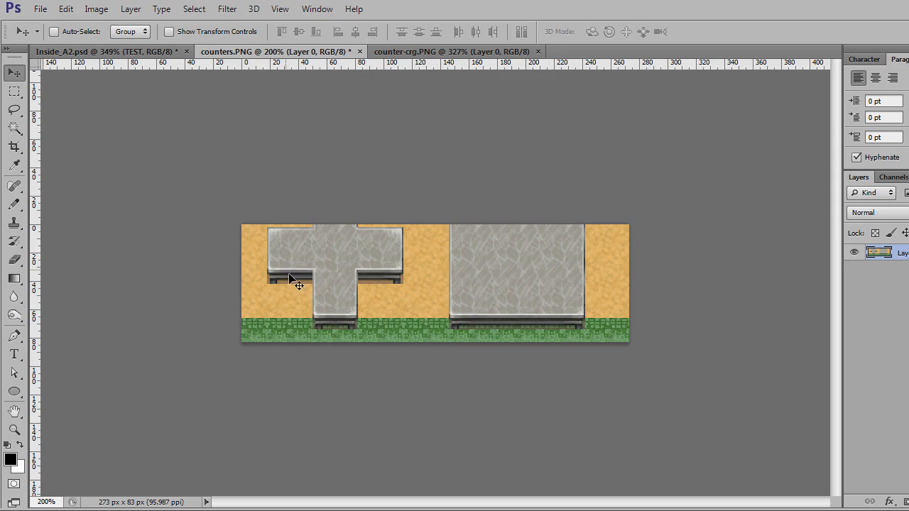
scroll(375, 296, "up", 7)
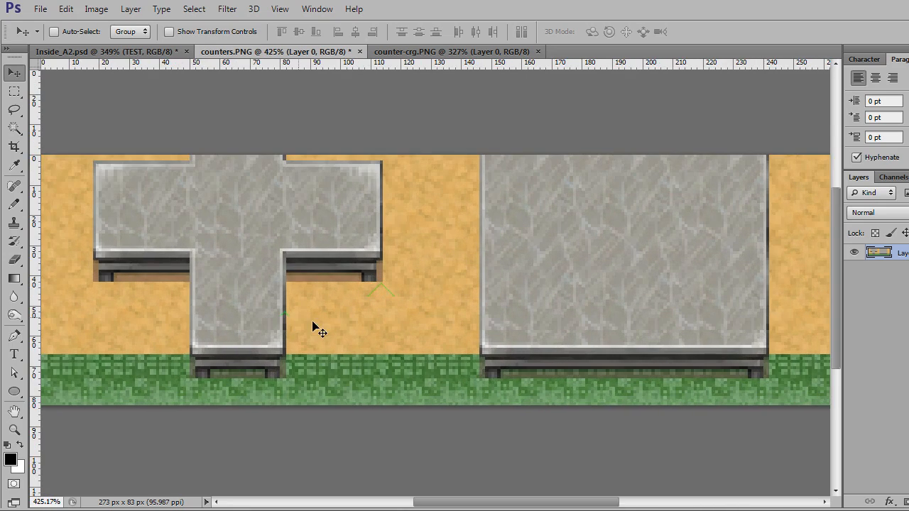
scroll(323, 329, "up", 3)
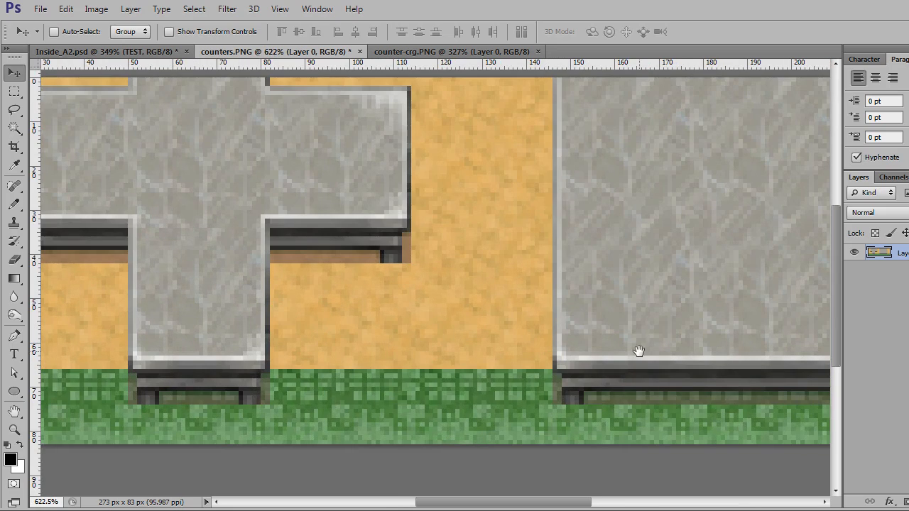
left_click_drag(638, 351, 220, 377)
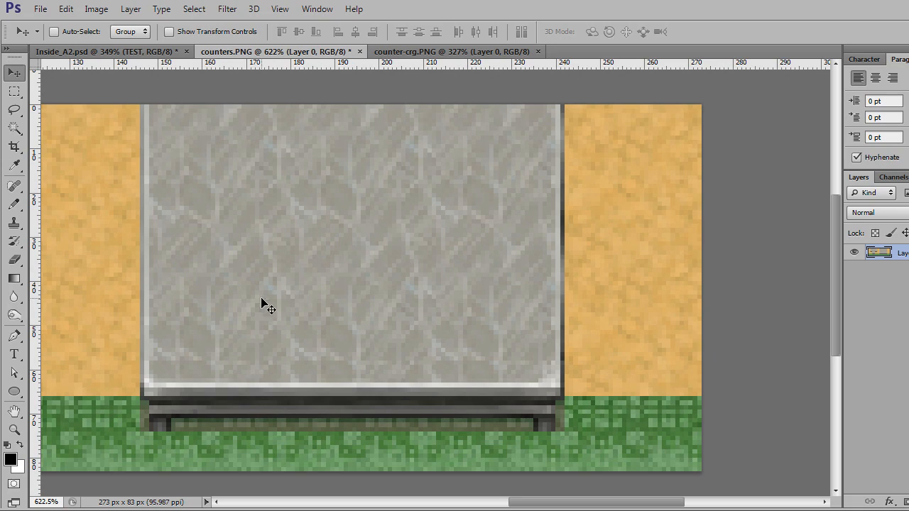
left_click_drag(236, 296, 553, 289)
left_click_drag(398, 310, 516, 313)
left_click_drag(357, 326, 508, 326)
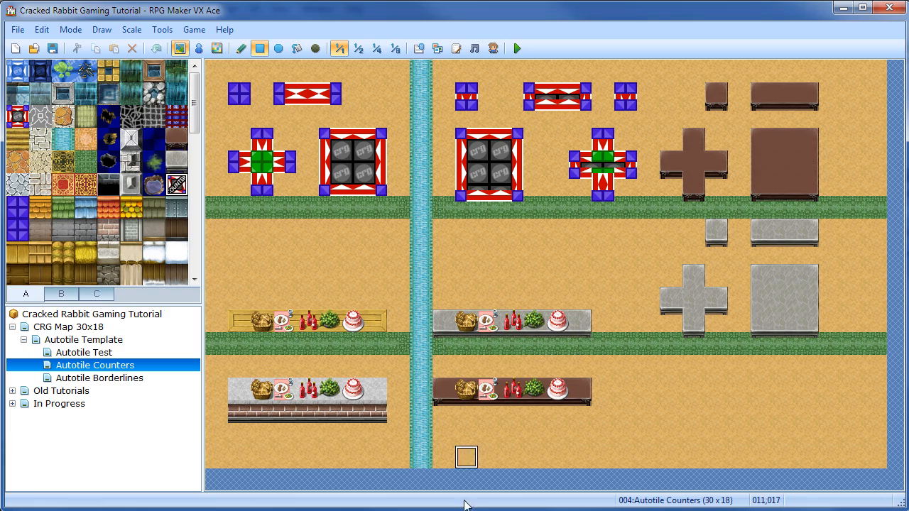
- Switch back to RPG Maker VX Ace, reopen the help and check the fixed image size given for Group 2
key("F1")
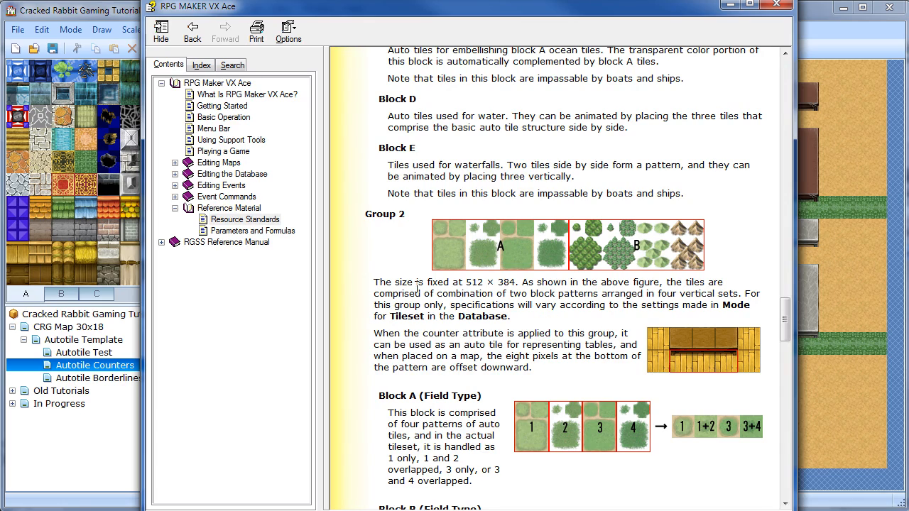
left_click_drag(463, 282, 516, 282)
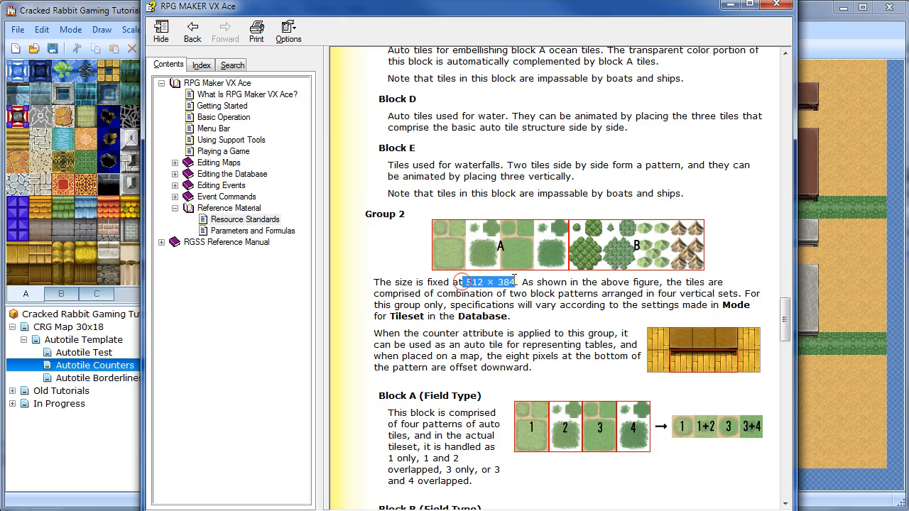
left_click(523, 291)
left_click(515, 284)
left_click(526, 293)
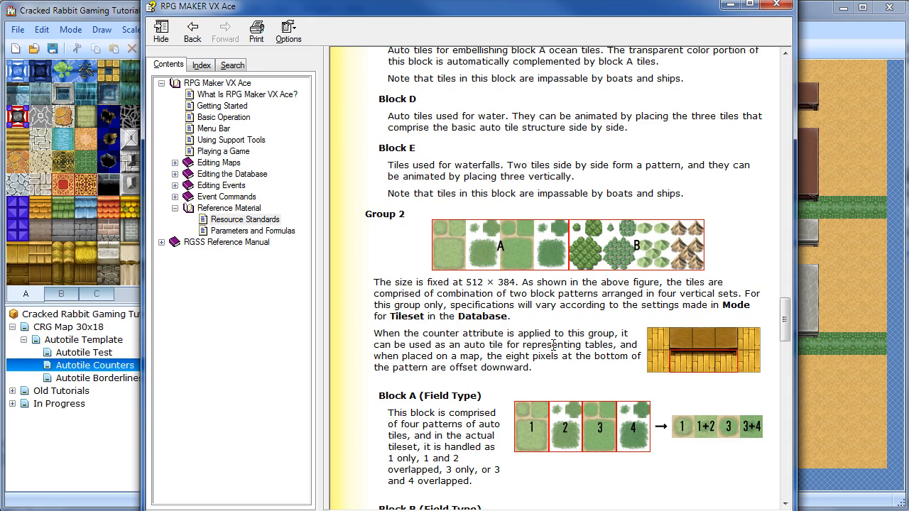
- Skim the help descriptions of Set A's Groups 1 to 5 in the Tilesets section
scroll(553, 346, "up", 3)
scroll(552, 346, "down", 4)
scroll(552, 348, "up", 6)
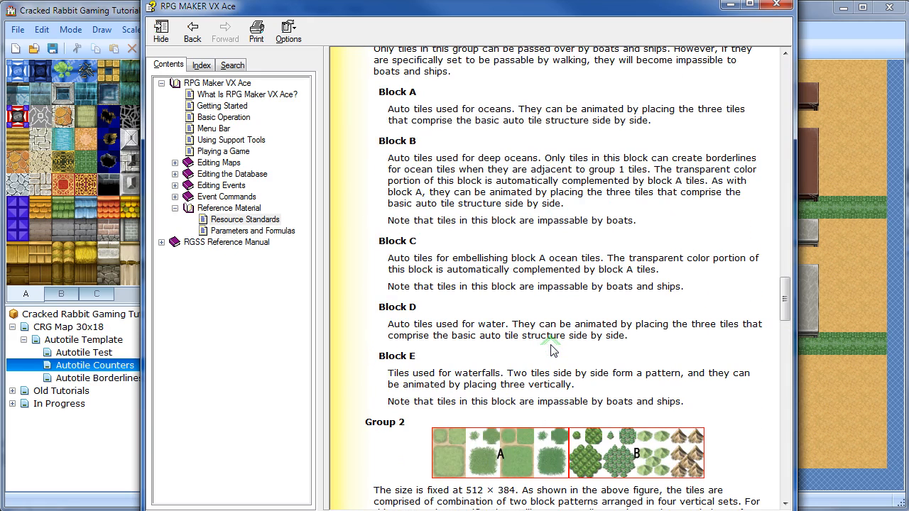
scroll(552, 349, "up", 4)
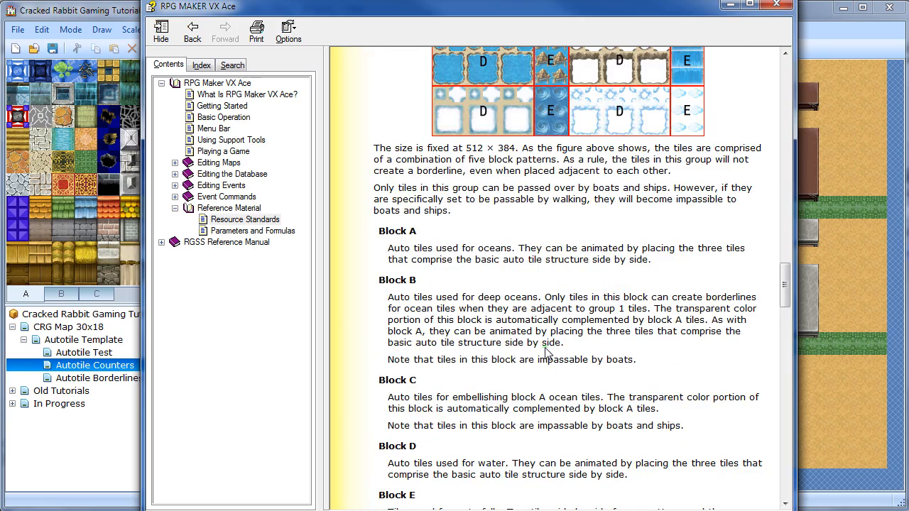
scroll(545, 352, "down", 20)
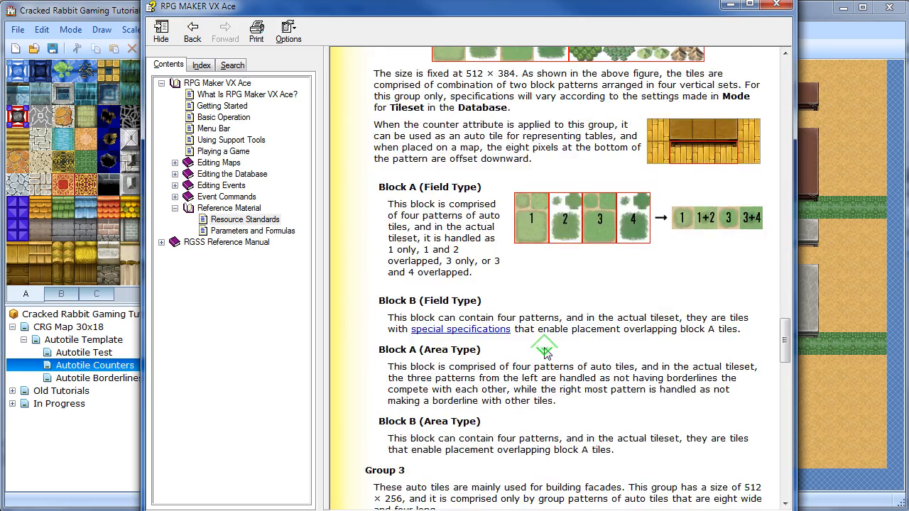
scroll(545, 347, "down", 4)
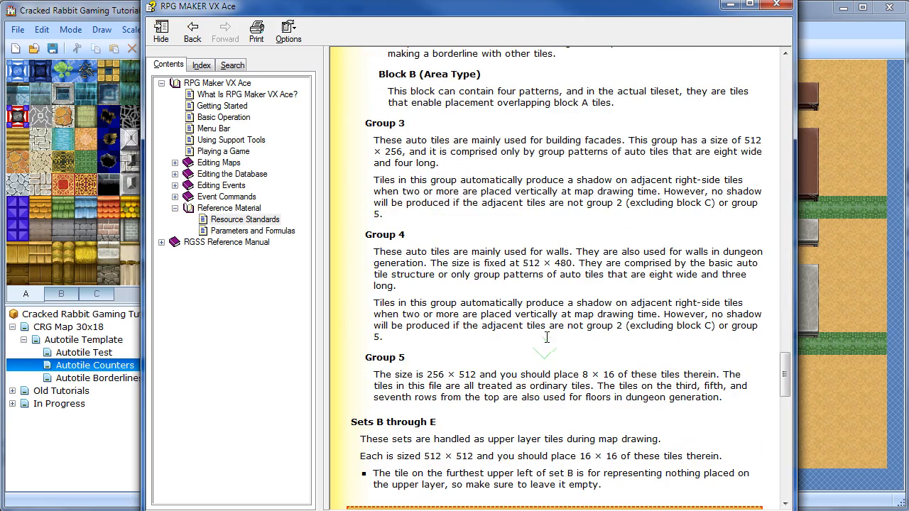
scroll(546, 336, "down", 6)
scroll(546, 337, "up", 20)
scroll(546, 337, "down", 4)
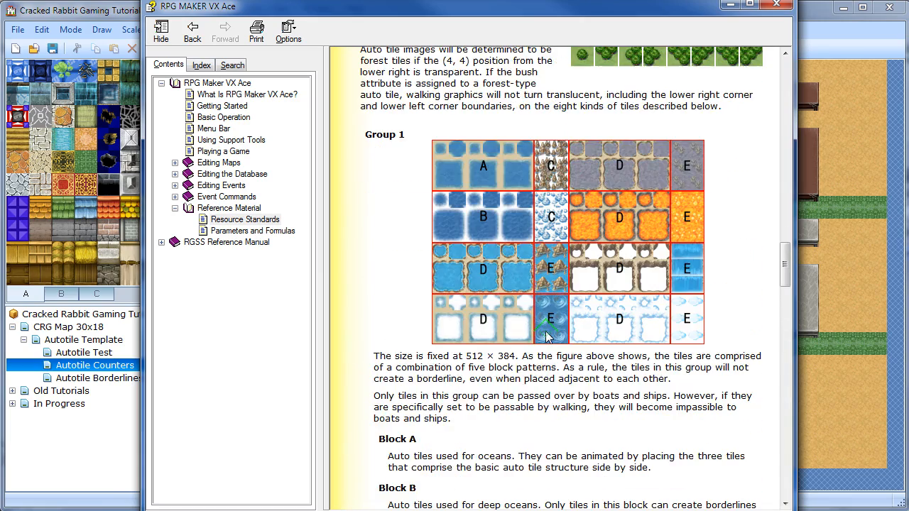
- Examine the Group 1 block illustration in the help, comparing the layout of its animated autotile blocks
scroll(546, 336, "up", 4)
scroll(547, 338, "down", 2)
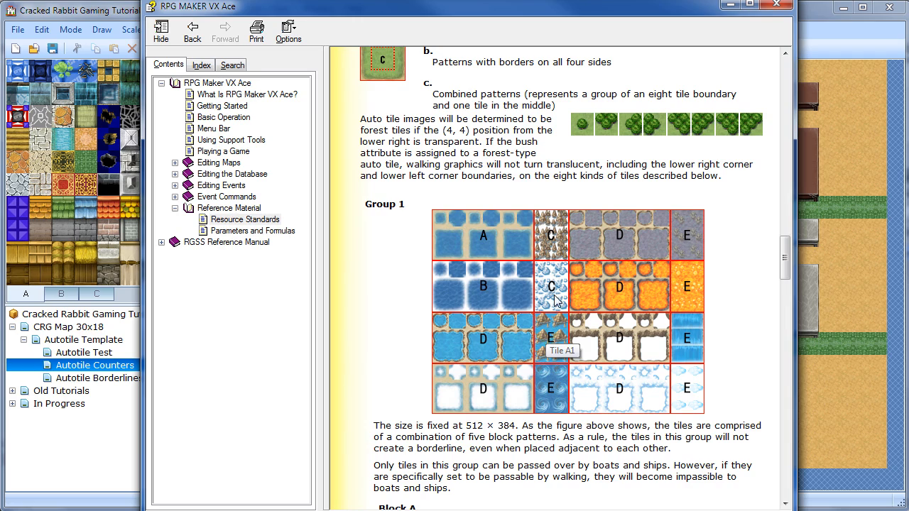
scroll(475, 242, "down", 2)
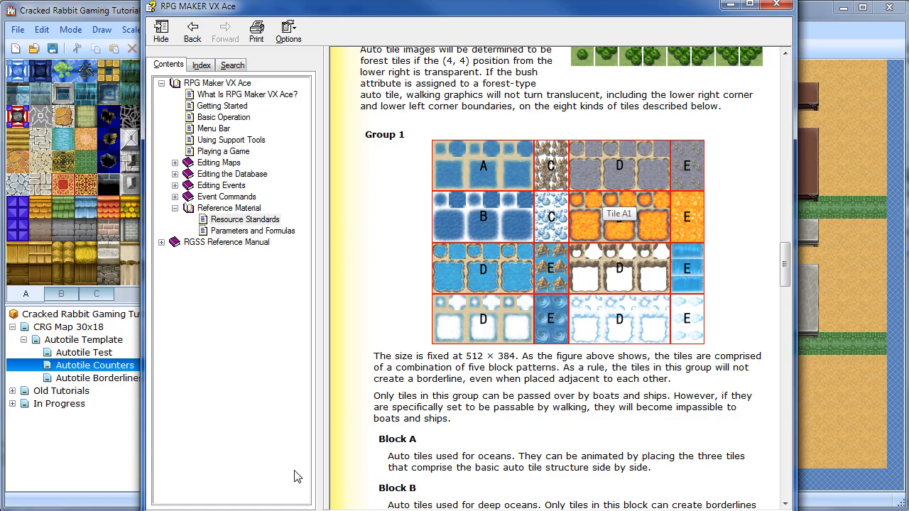
- Open the Autotile Borderlines map and paint a light blue ocean rectangle, three tiles wide and four tall, inside the cobblestone area
left_click(99, 379)
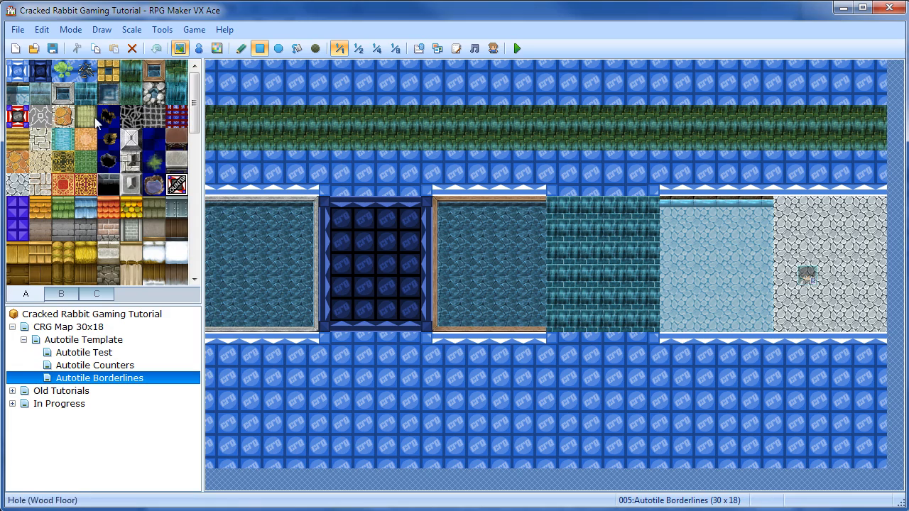
left_click(199, 107)
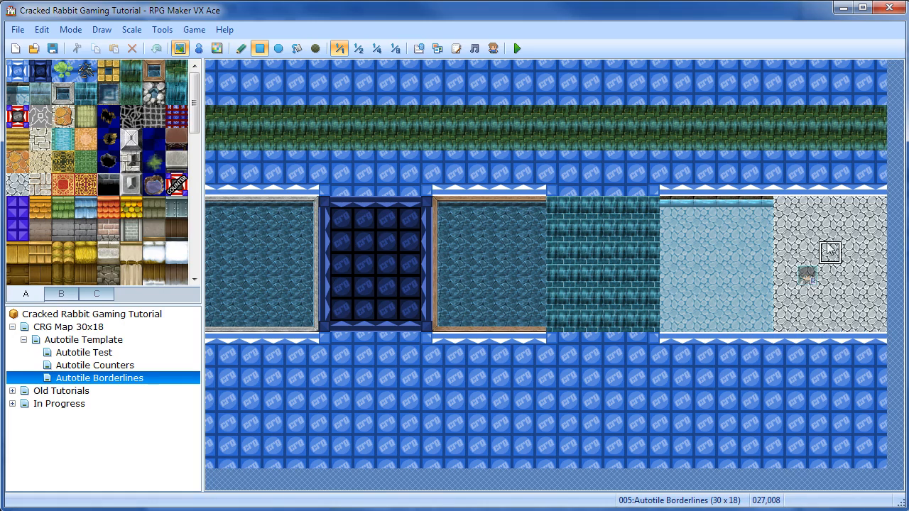
mouse_move(828, 229)
left_mouse_down()
mouse_move(852, 280)
mouse_move(866, 285)
mouse_move(857, 295)
left_mouse_up()
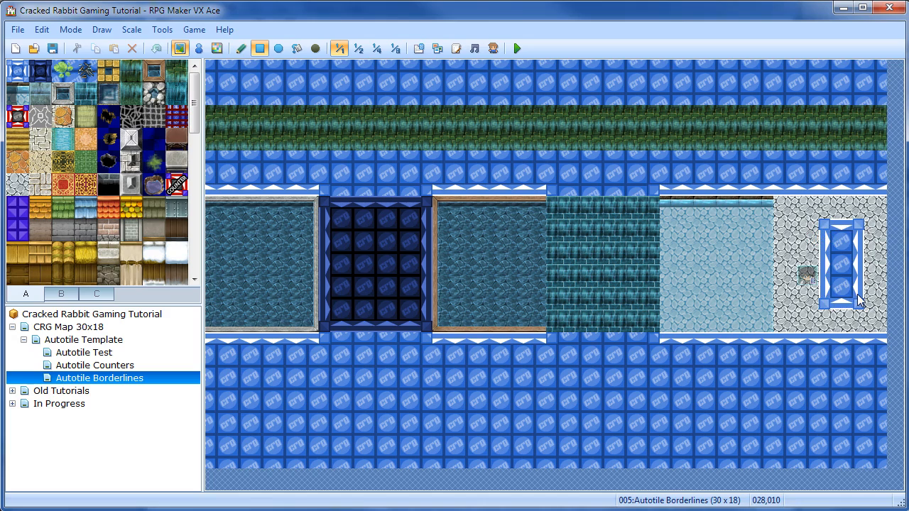
left_click_drag(801, 237, 805, 292)
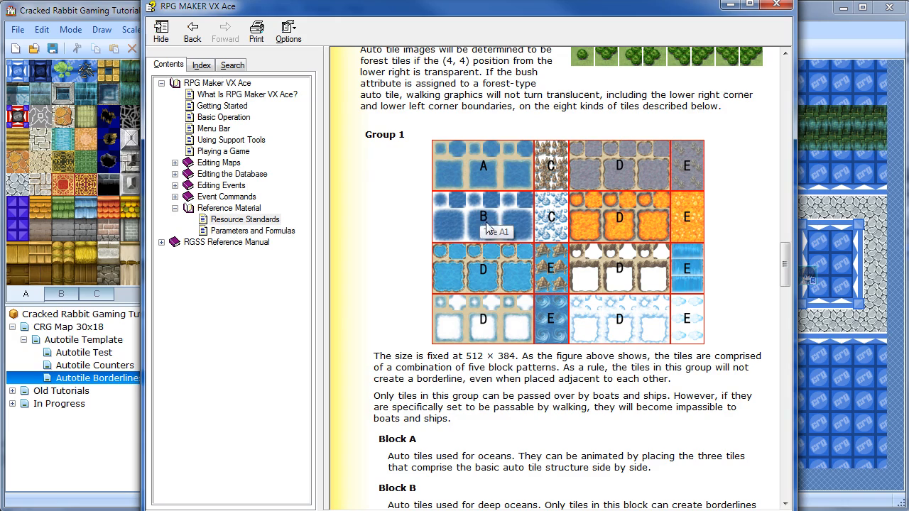
- Read the help descriptions of Blocks A, B and C in Group 1, and return to the map
scroll(458, 389, "down", 2)
scroll(458, 389, "down", 2)
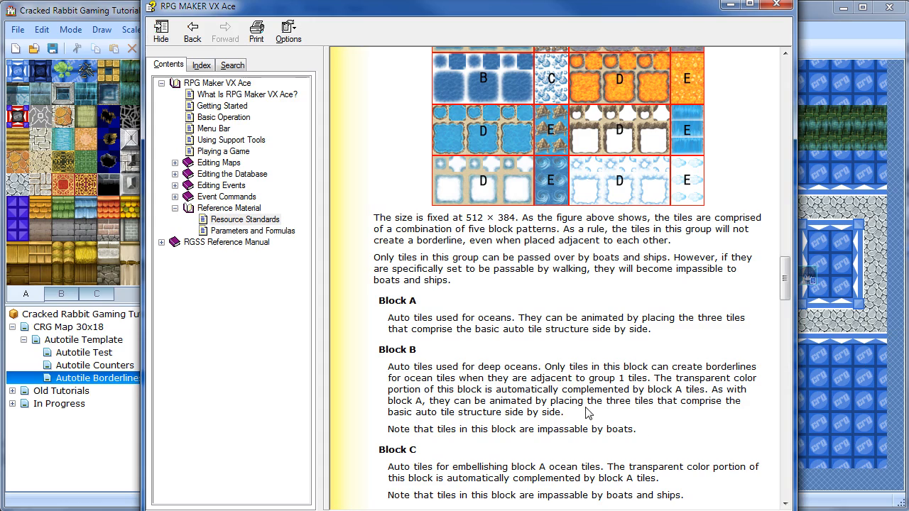
left_click(891, 375)
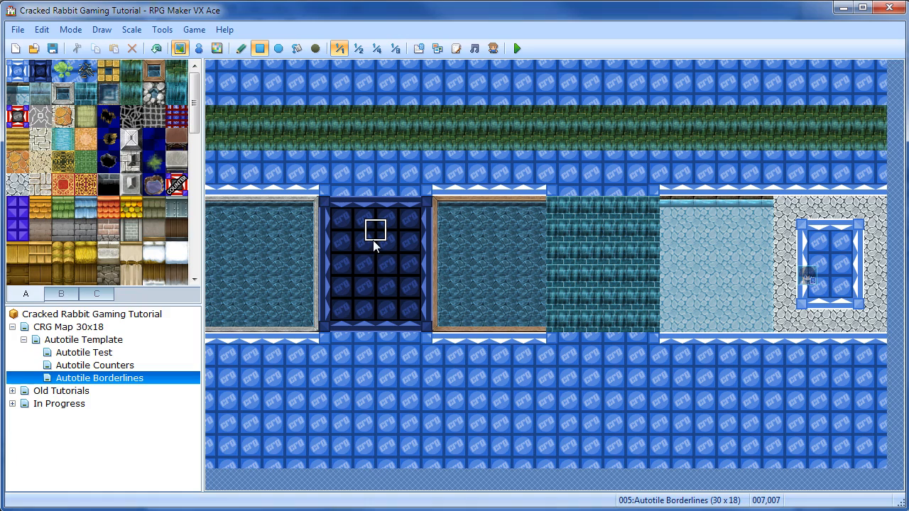
- Paint a dark deep-ocean rectangle, seven tiles wide and three tall, in the open ocean below the pools
left_click_drag(392, 398, 526, 422)
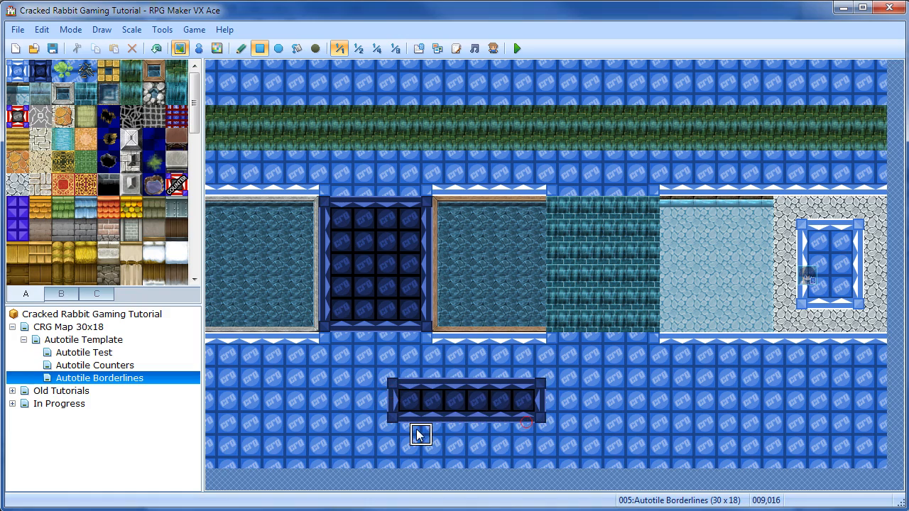
left_click_drag(416, 432, 534, 435)
left_click(398, 433)
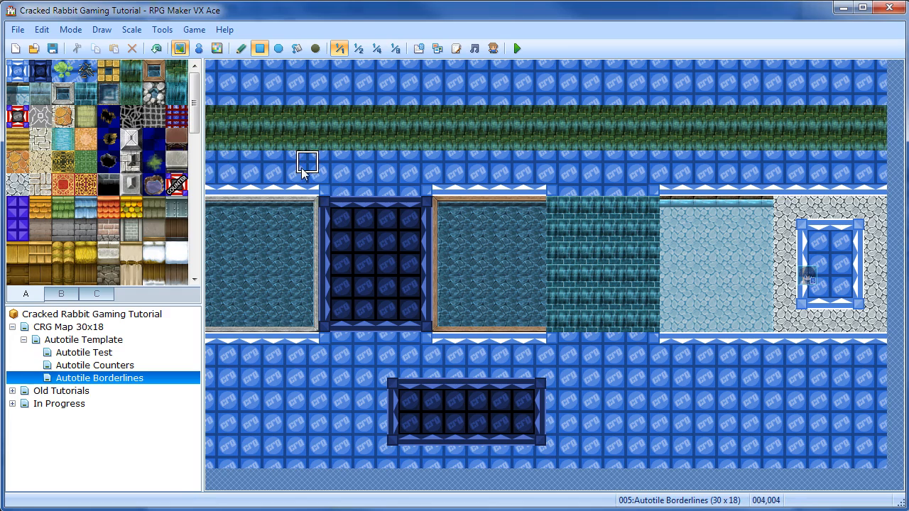
- Extend the green waterfall two rows down to the pools, and surround the wood-framed pool with light blue ocean tiles
mouse_move(213, 163)
left_mouse_down()
mouse_move(757, 168)
mouse_move(786, 180)
mouse_move(866, 184)
left_mouse_up()
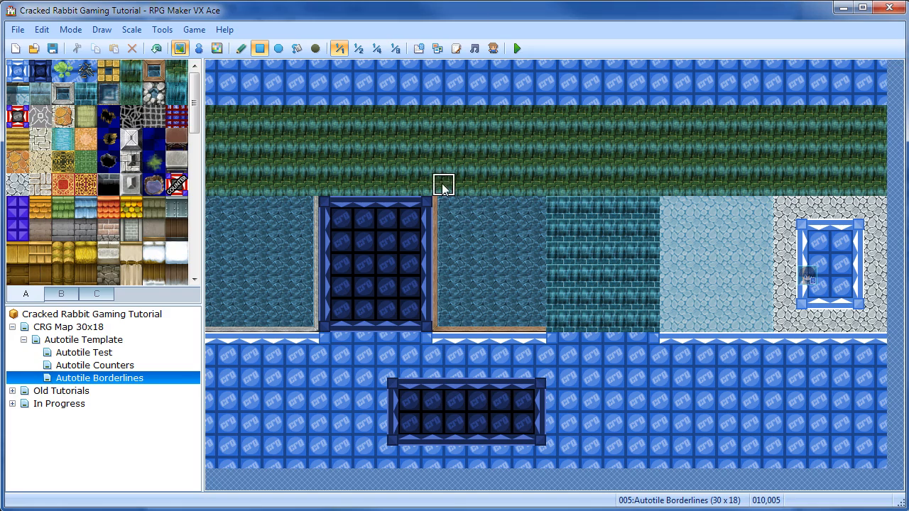
mouse_move(442, 182)
left_mouse_down()
mouse_move(722, 180)
mouse_move(637, 201)
left_mouse_up()
left_click_drag(557, 207, 556, 374)
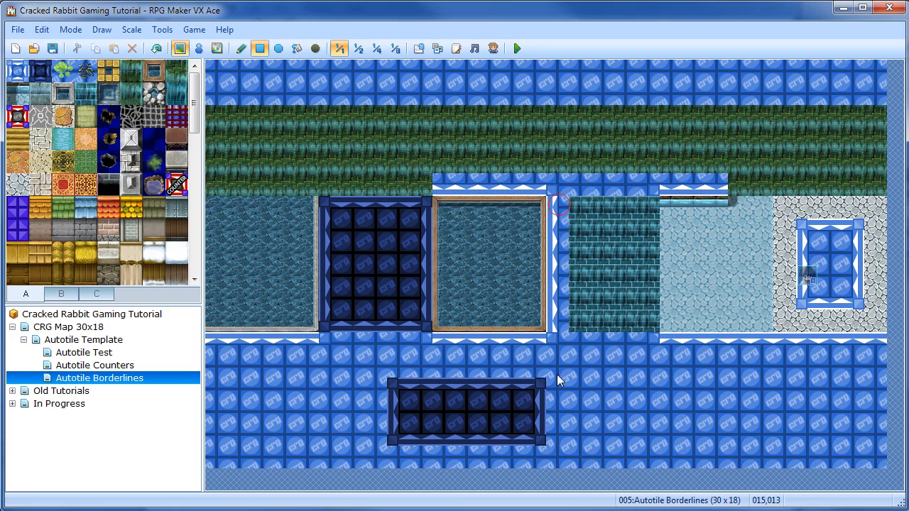
mouse_move(448, 186)
left_mouse_down()
mouse_move(420, 242)
mouse_move(418, 340)
left_mouse_up()
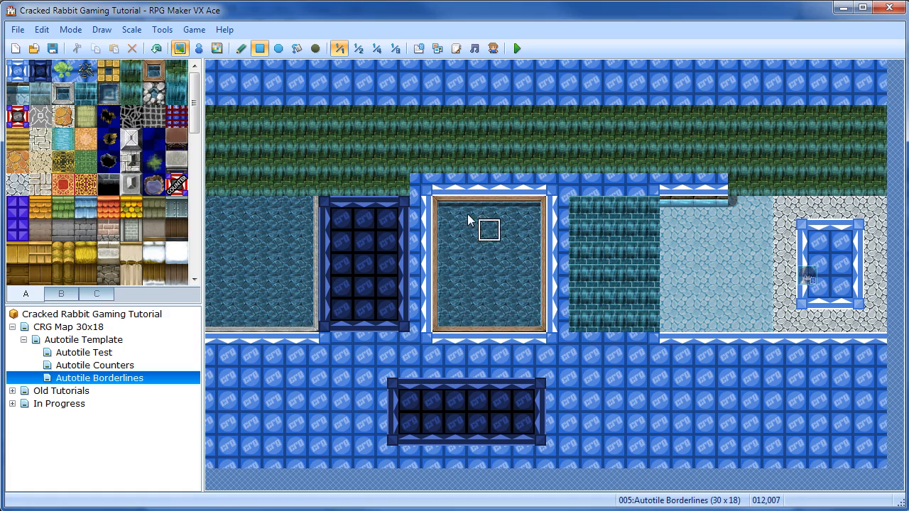
- Cut a T shape into the wood-framed pool with deep and light ocean tiles, and run a green waterfall column through its middle
left_click_drag(460, 207, 513, 208)
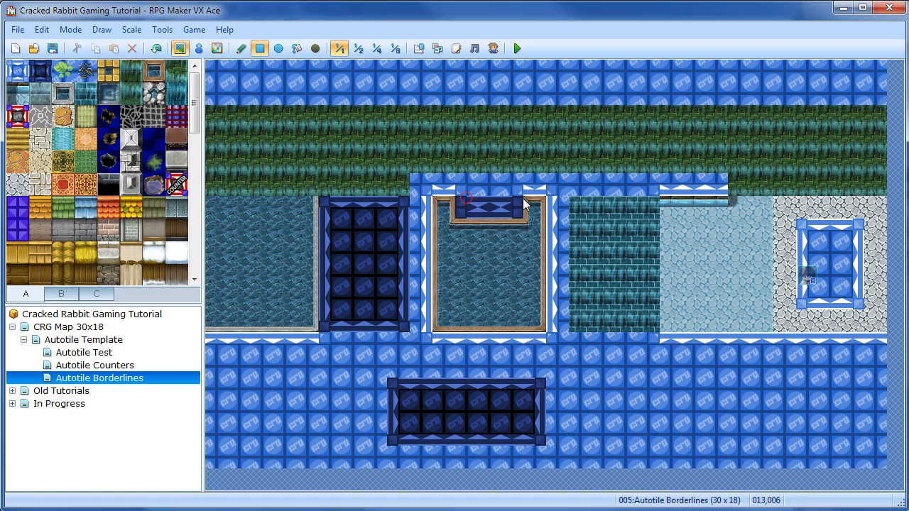
left_click(496, 199)
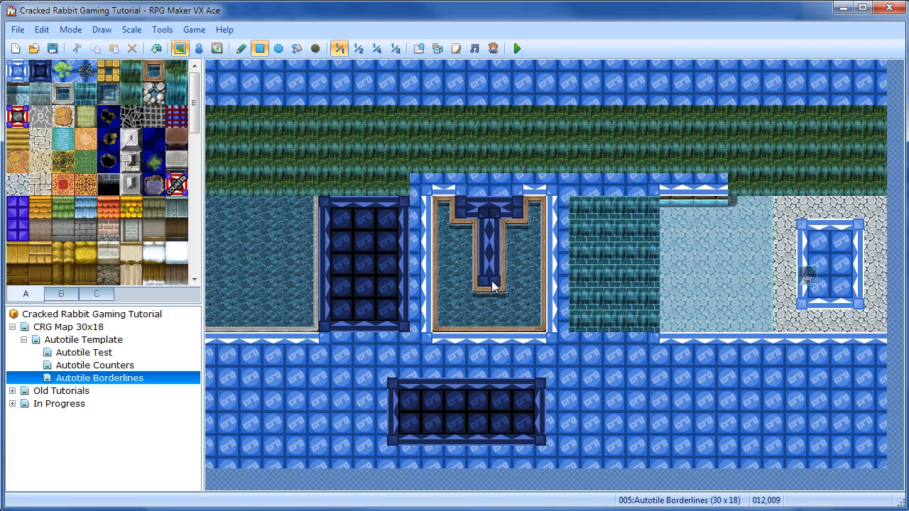
mouse_move(495, 286)
left_mouse_down()
mouse_move(487, 258)
mouse_move(483, 366)
mouse_move(495, 213)
mouse_move(507, 211)
left_mouse_up()
right_click(557, 366)
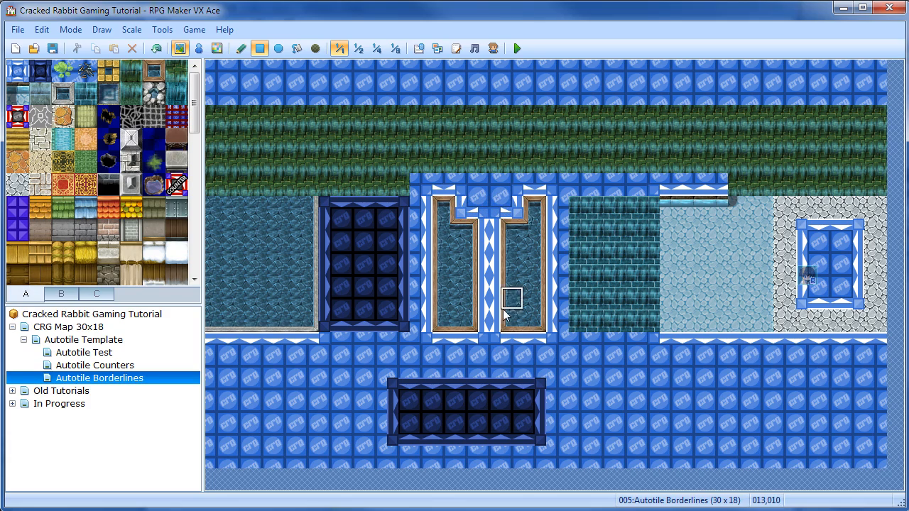
right_click(488, 157)
left_click_drag(489, 158, 496, 357)
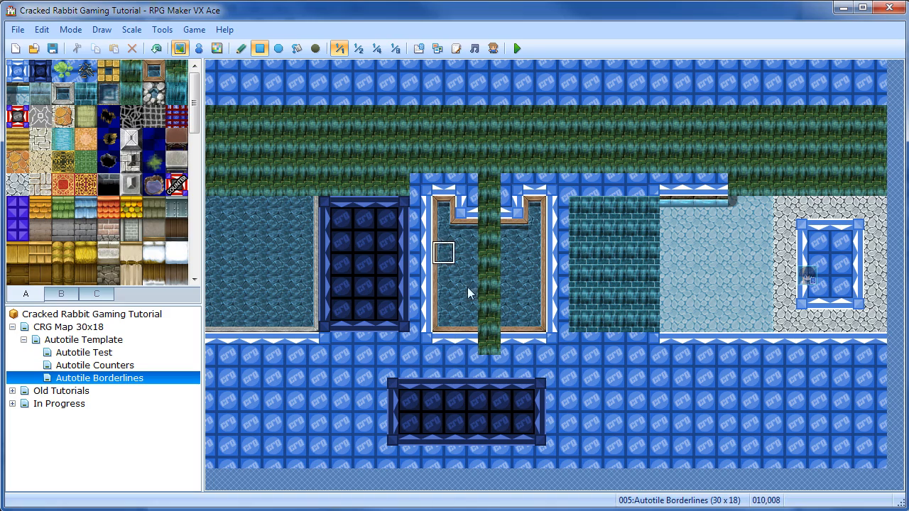
- Set the A1 (Animation) graphic of the Autotile Tests tileset to RTP-Inside_A1 in the database
key("F9")
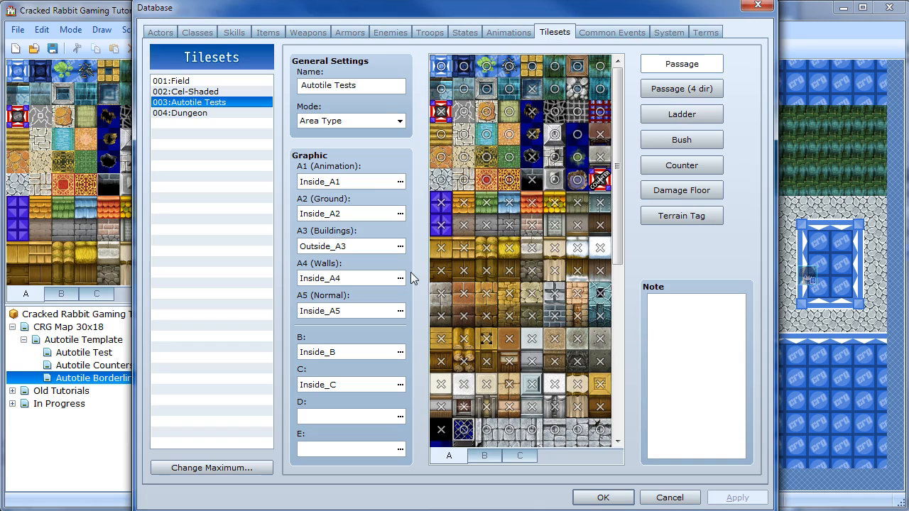
left_click(400, 183)
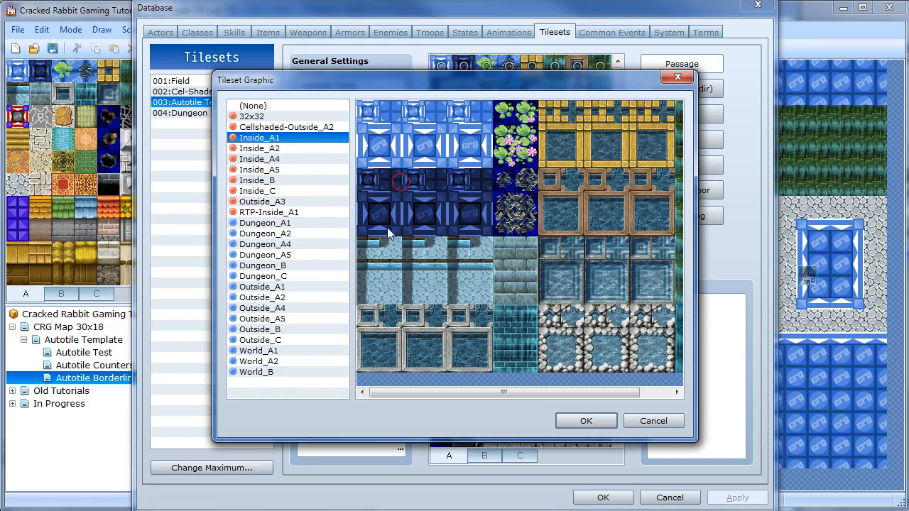
left_click(277, 213)
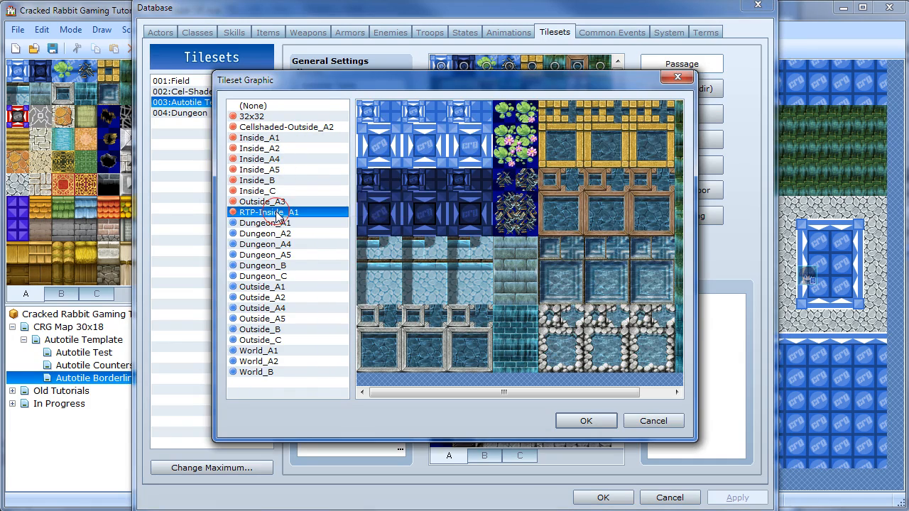
left_click(589, 421)
left_click(600, 497)
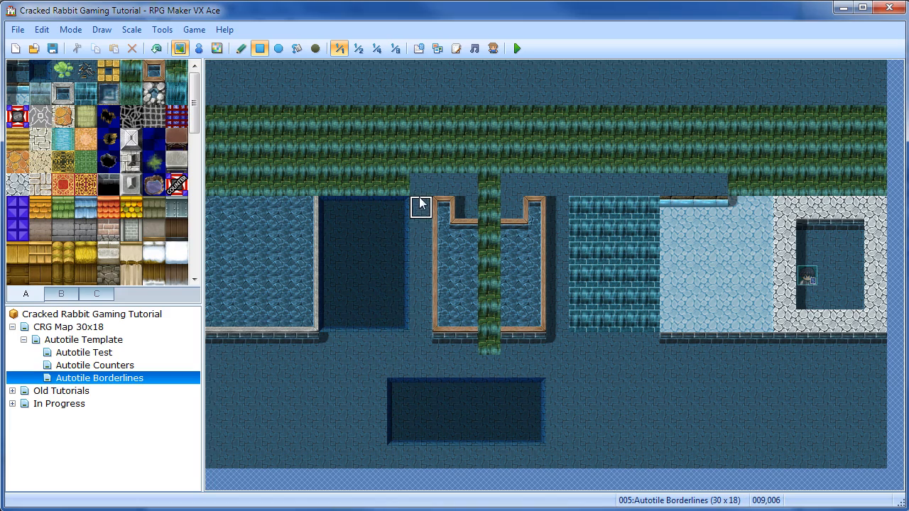
- Extend the deep-ocean pool one column to the wood-framed pool's edge, and replace the waterfall tile below the frame with ocean
left_click_drag(418, 199, 417, 294)
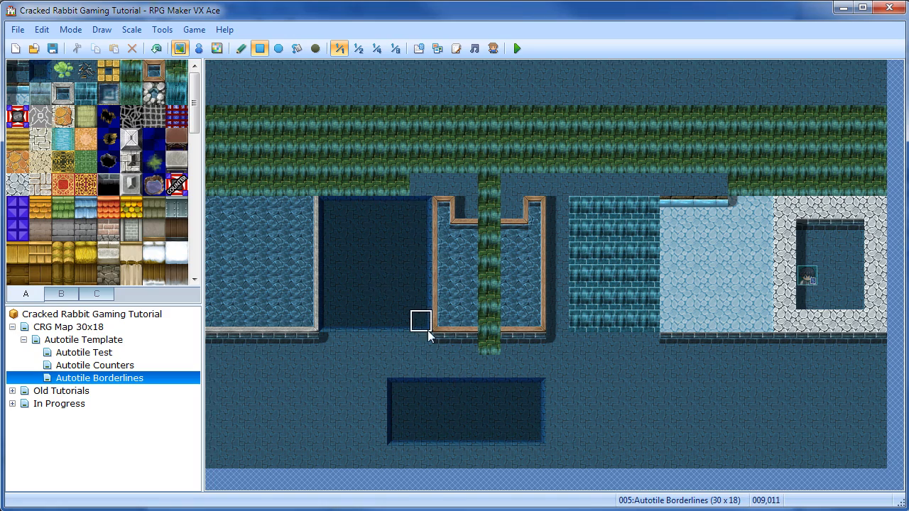
left_click(443, 205)
left_click(455, 339)
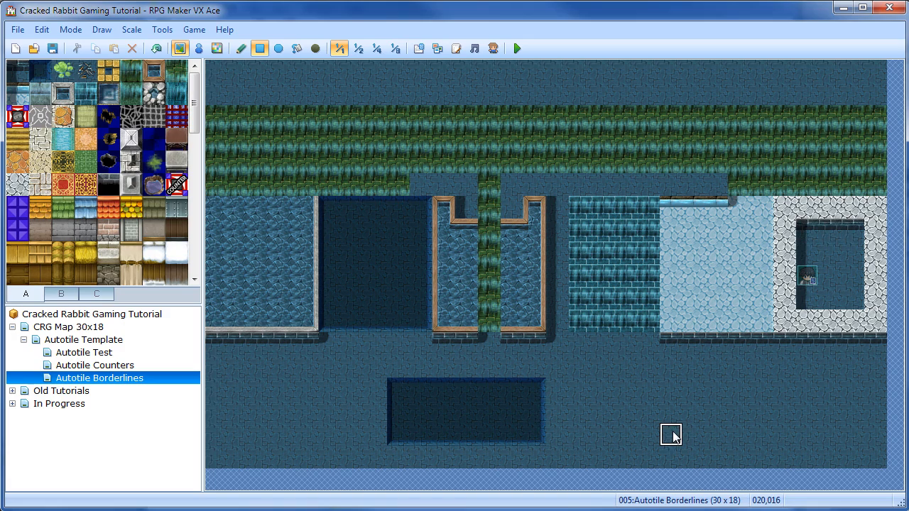
- Save the project changes and start a new game in a playtest of the map
key("F12")
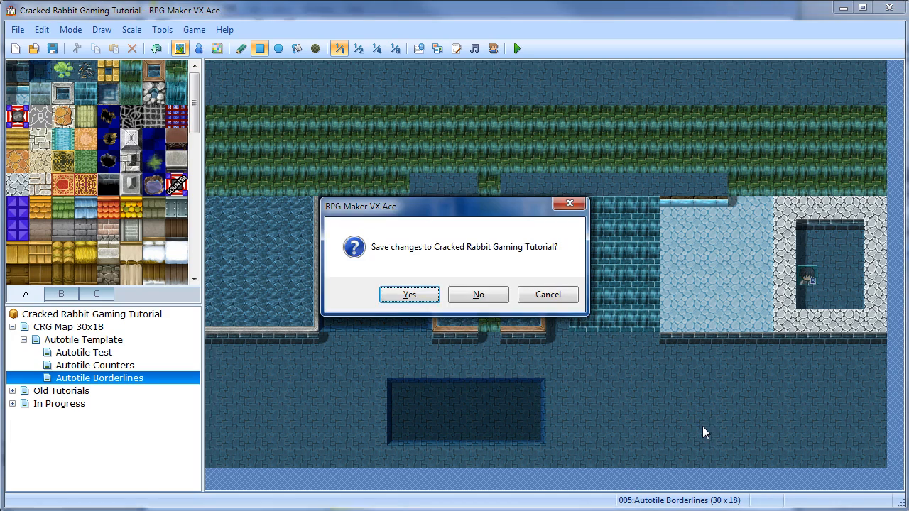
key("Return")
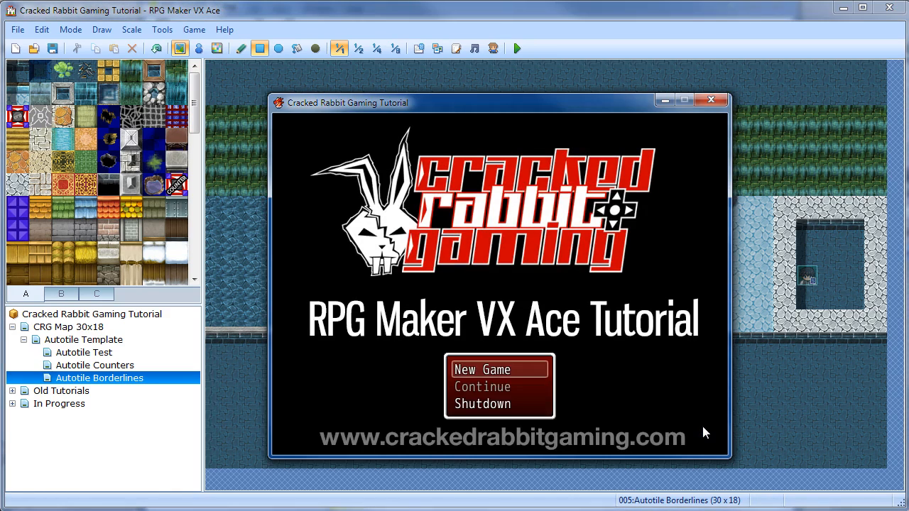
key("Return")
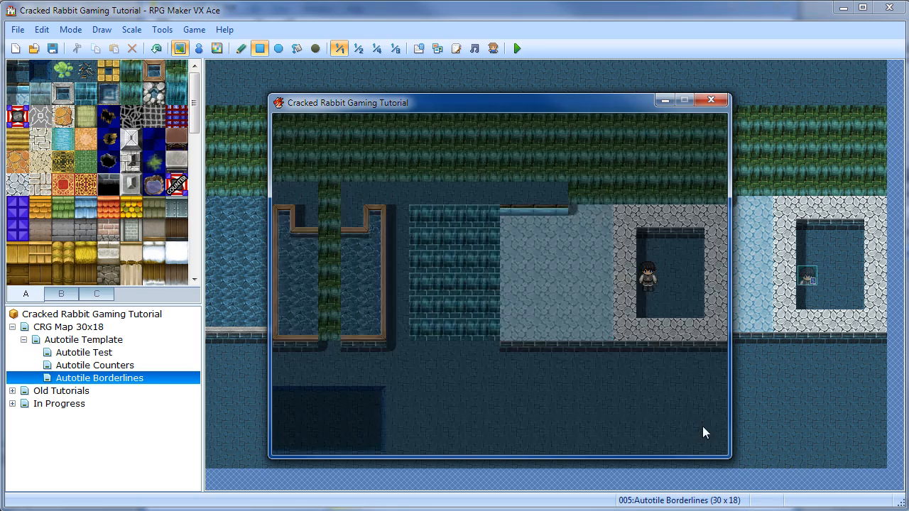
- Walk the character out of the pit onto the ocean ledge above the pale stone floor, and back down to the floor
key("Up")
key("Left")
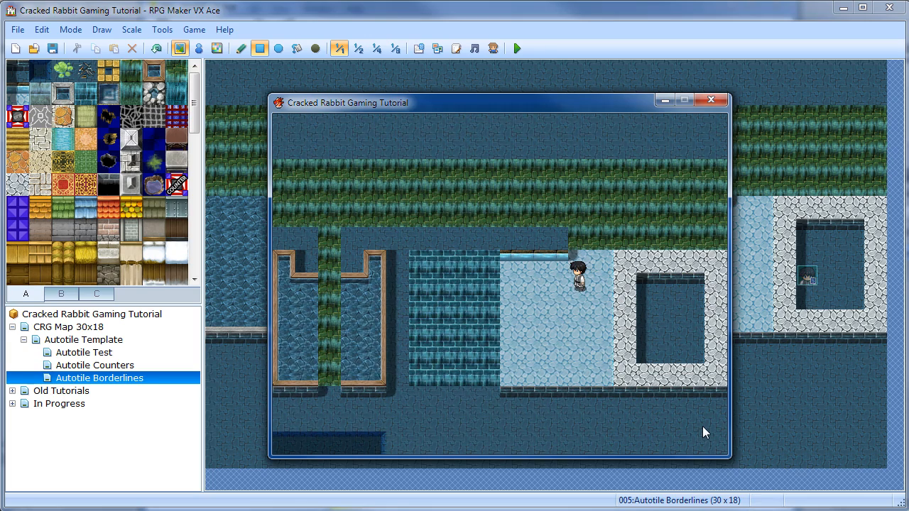
key("Up")
key("Left")
key("Down")
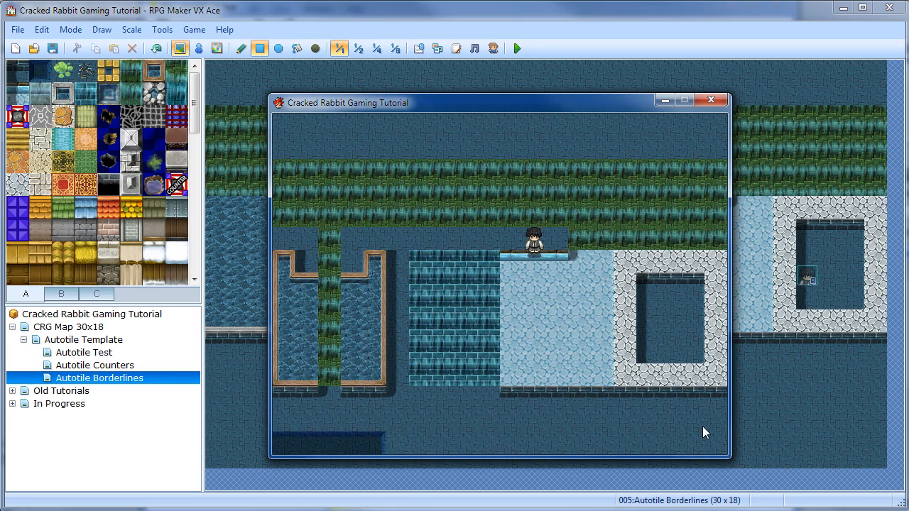
key("Right")
key("Down")
key("Down")
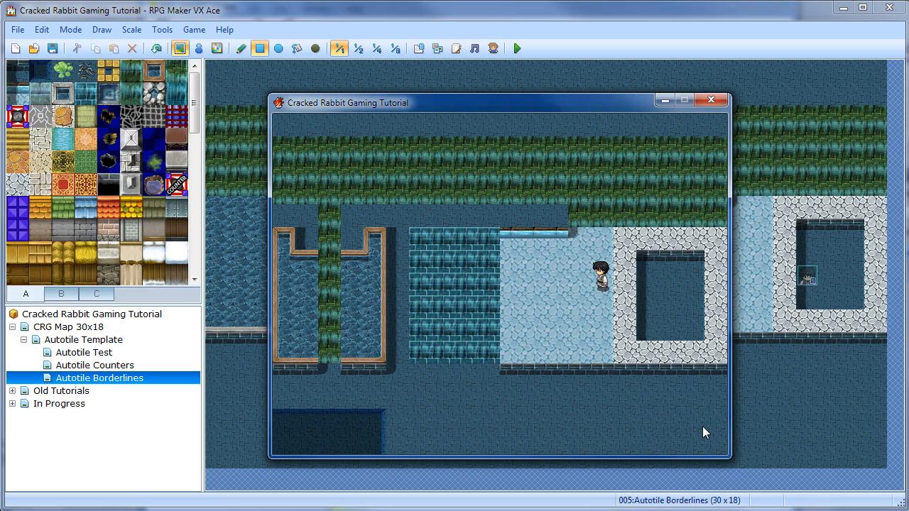
- Walk the character west through the waterfalls and the wood-framed pool into the deep-ocean pool
key("Left")
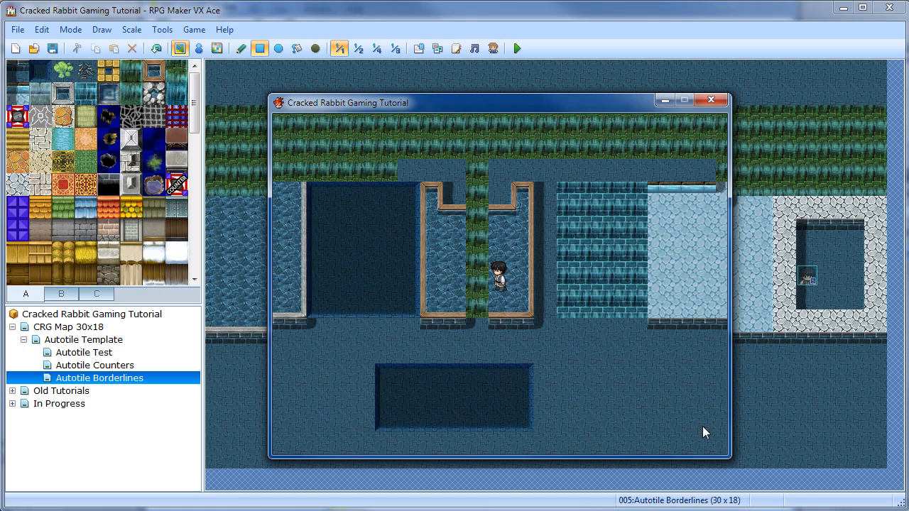
key("Left")
key("Left")
key("Left")
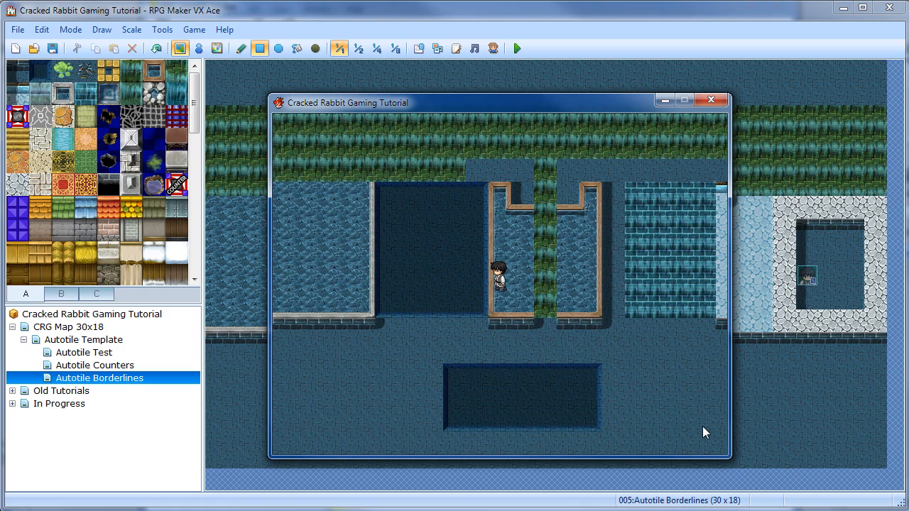
key("Left")
key("Left")
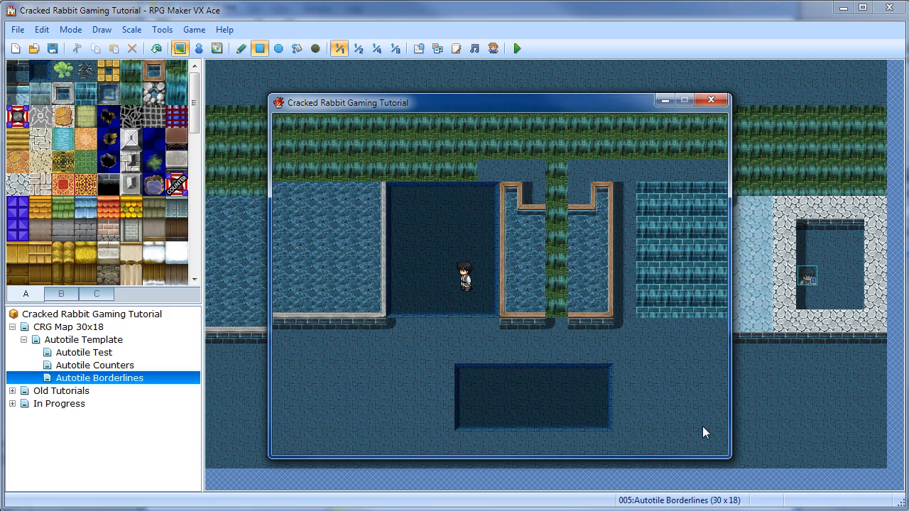
key("Left")
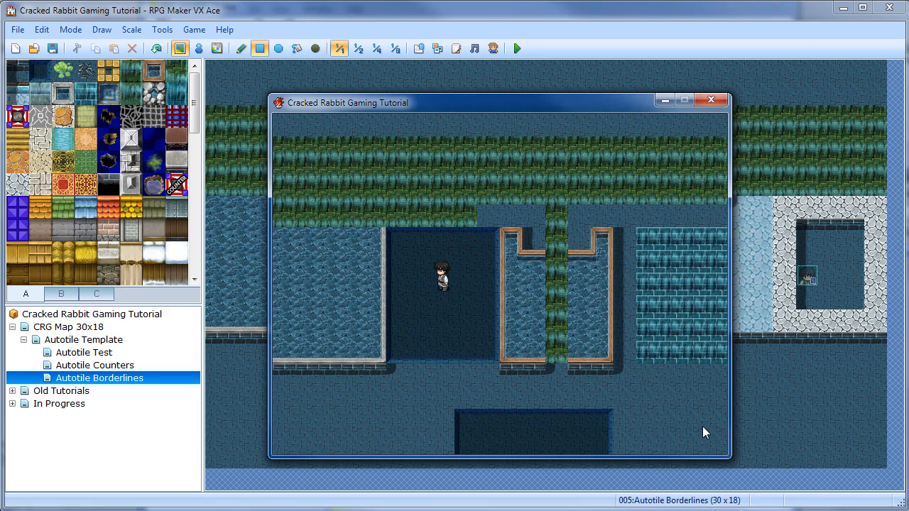
- Test walking up and down inside the deep-ocean pool, and return east into the wood-framed pool
key("Down")
key("Down")
key("Up")
key("Up")
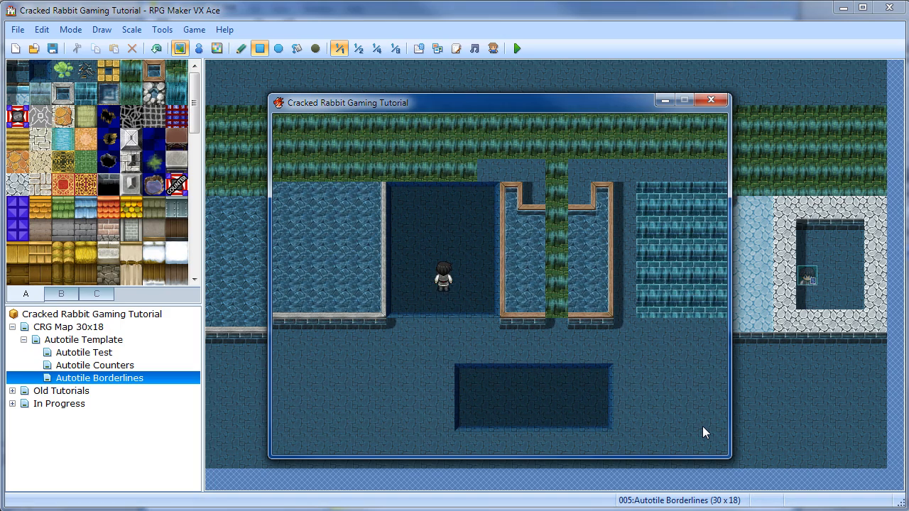
key("Right")
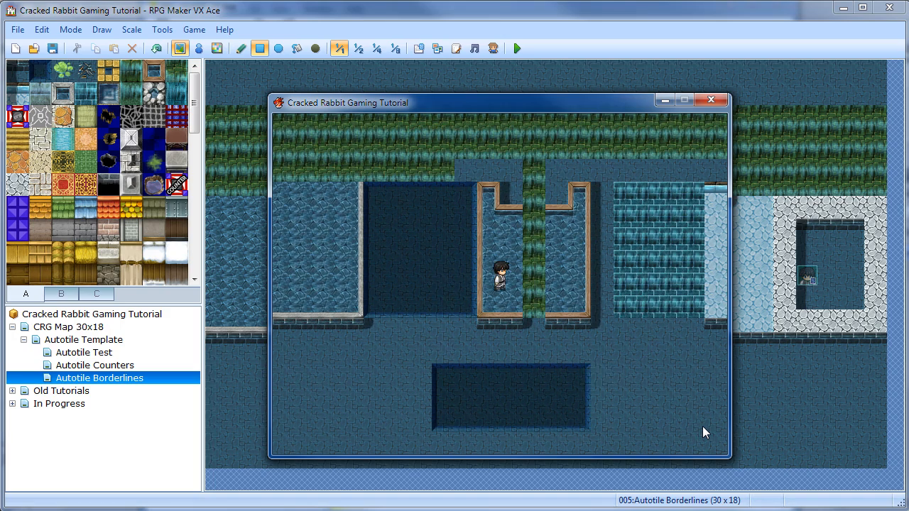
- Walk the character east across the waterfalls onto the pale stone floor, and end the playtest
key("Right")
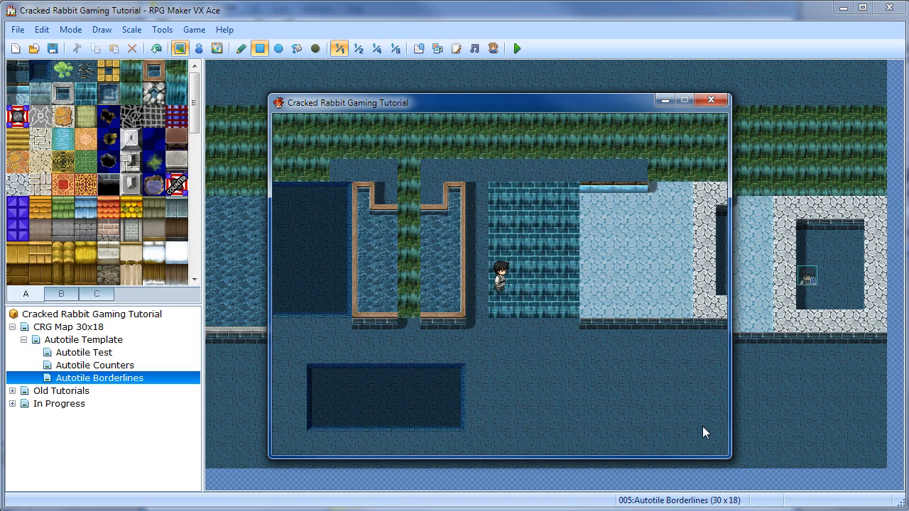
key("Right")
key("Down")
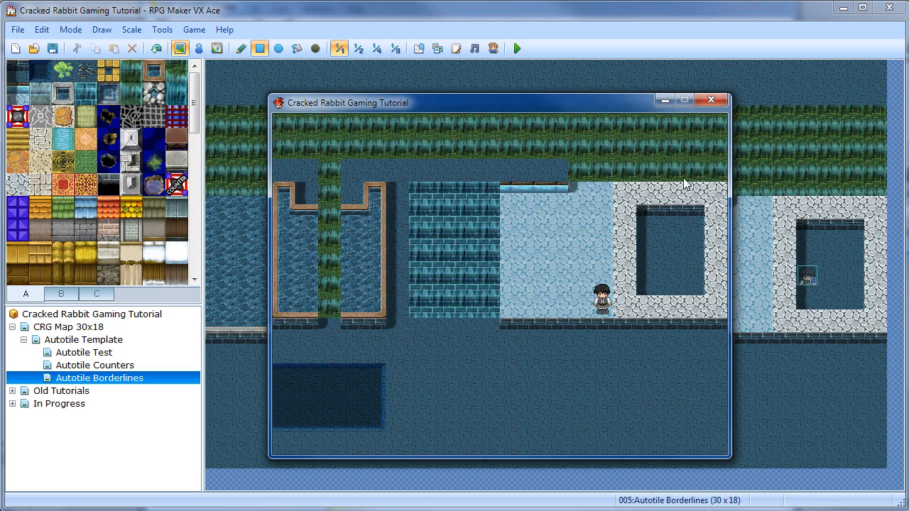
left_click(713, 100)
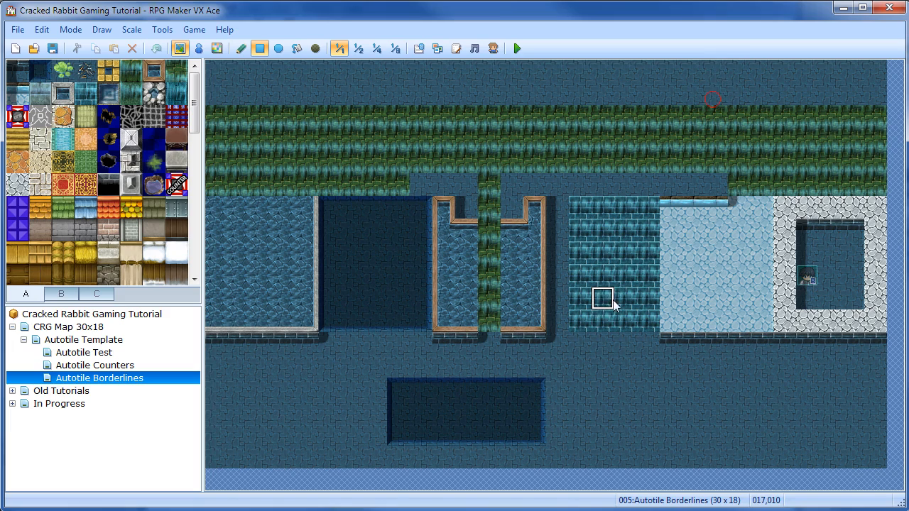
- Switch to the help's Resource Standards page and review the Group 1 tile figure and the Block A to E descriptions down to Group 2
key("alt+Tab")
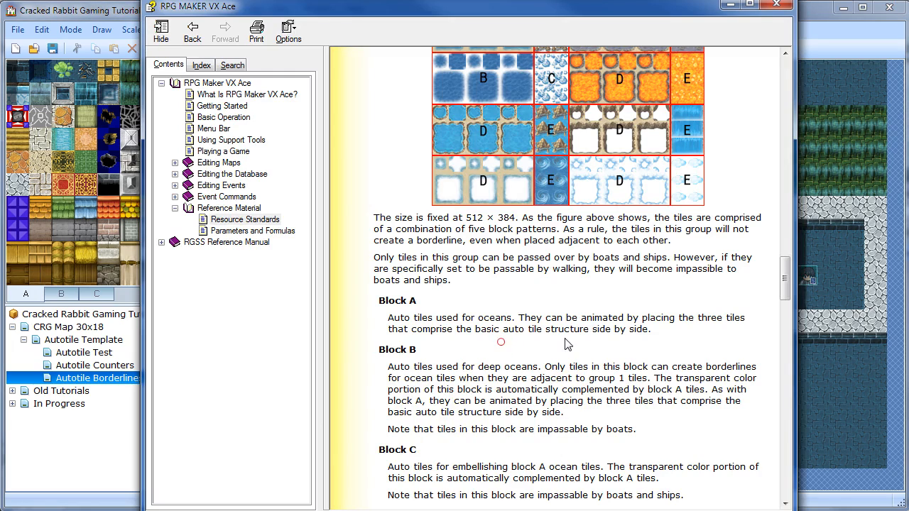
scroll(574, 310, "up", 15)
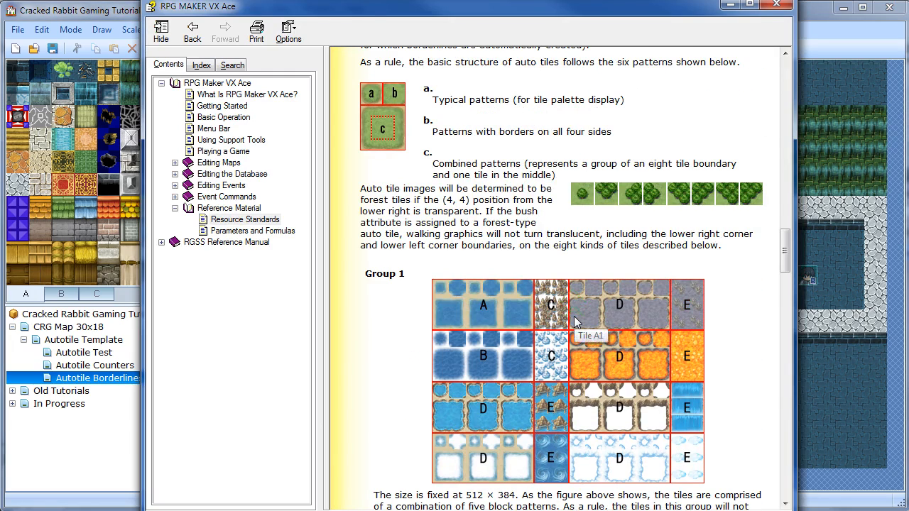
scroll(576, 321, "down", 15)
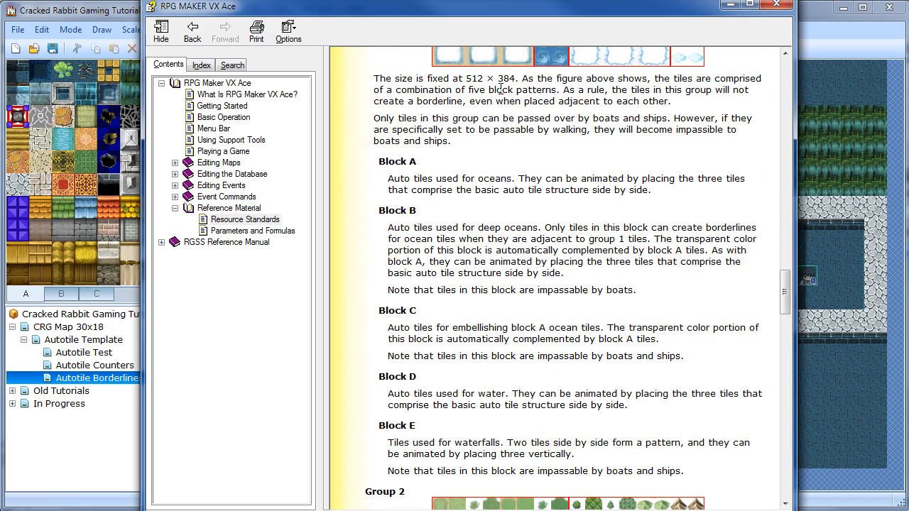
scroll(523, 166, "up", 3)
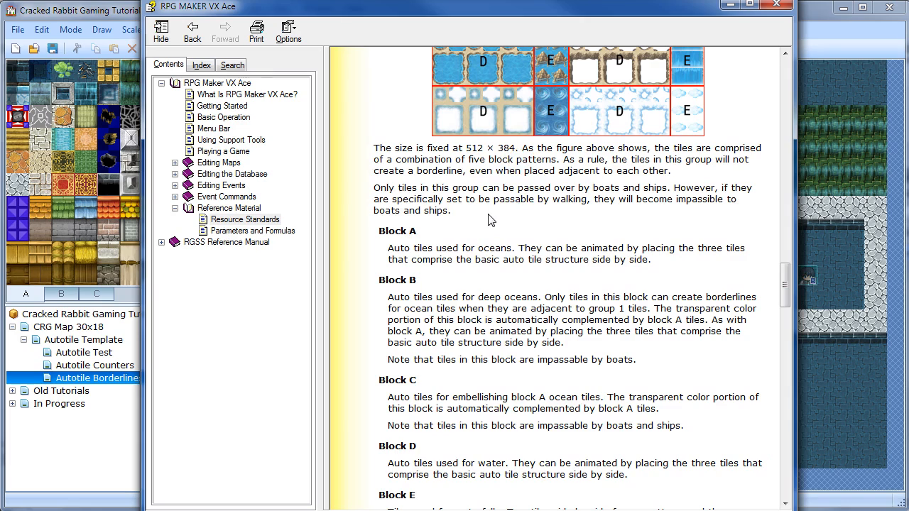
scroll(566, 287, "up", 5)
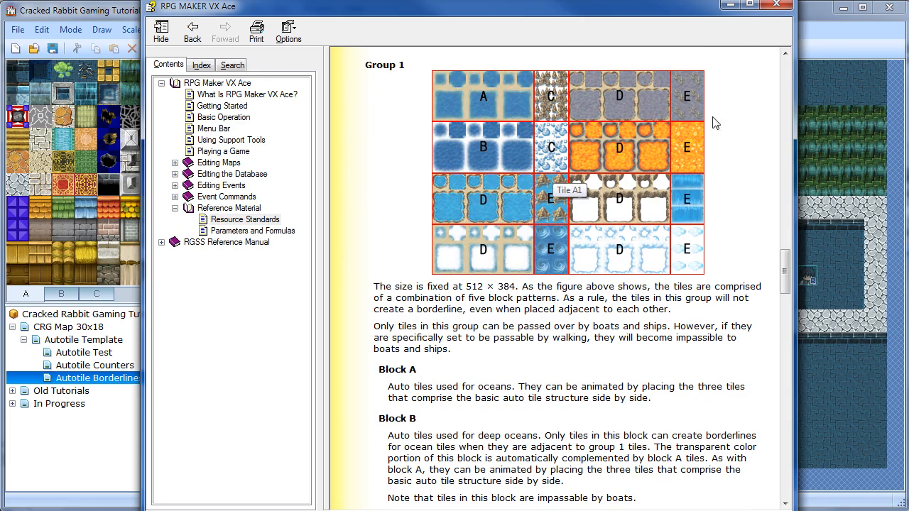
scroll(571, 337, "down", 3)
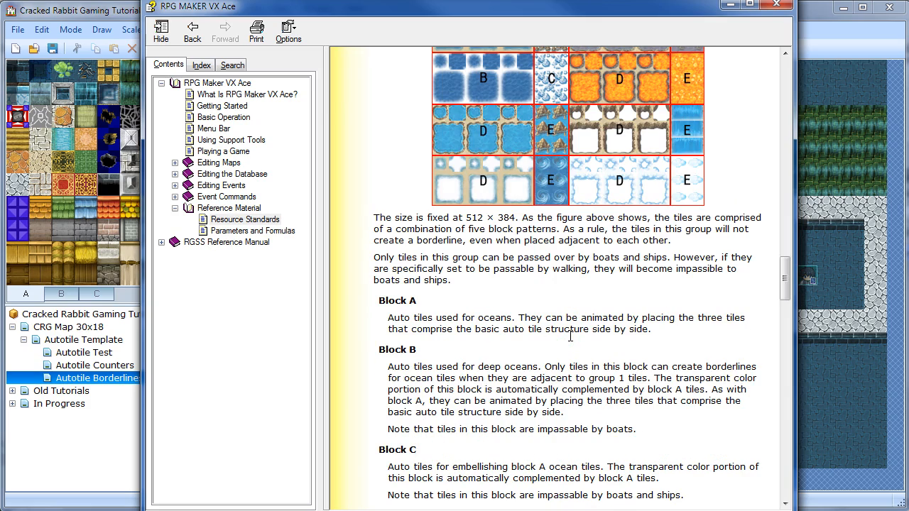
scroll(566, 341, "down", 6)
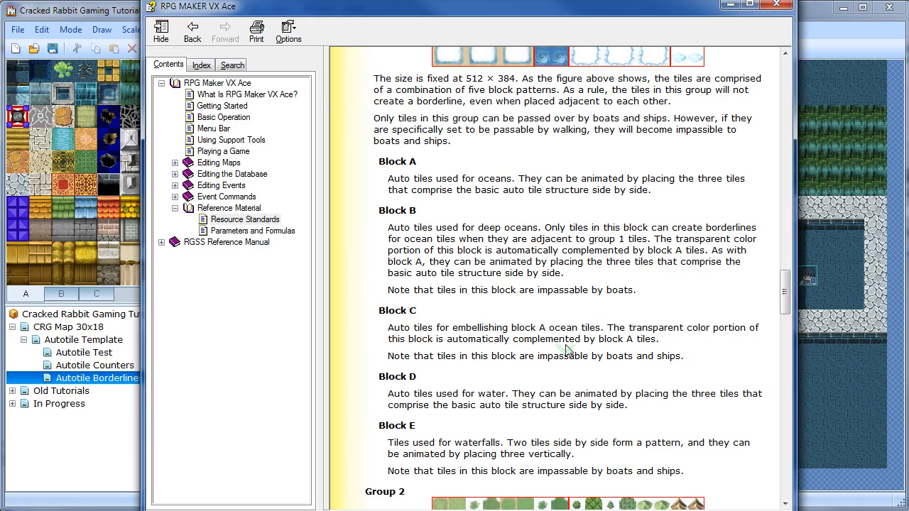
scroll(568, 350, "up", 15)
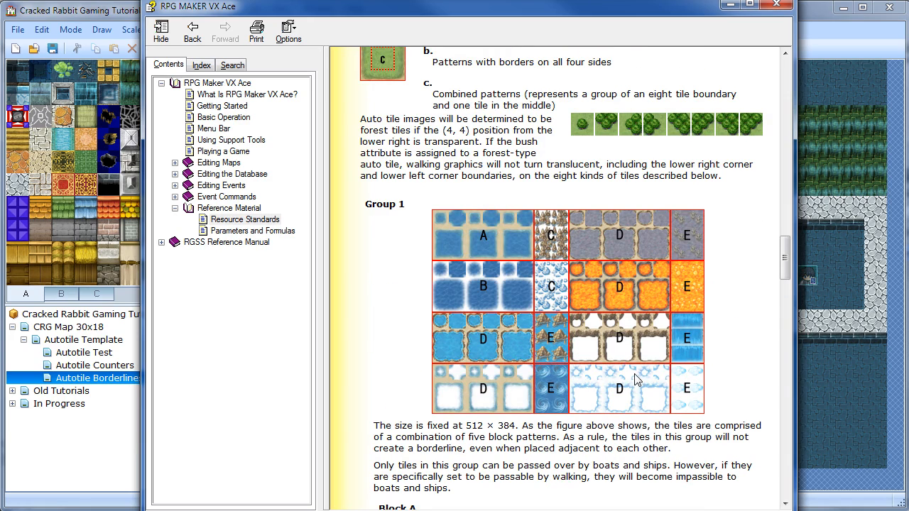
scroll(586, 365, "down", 6)
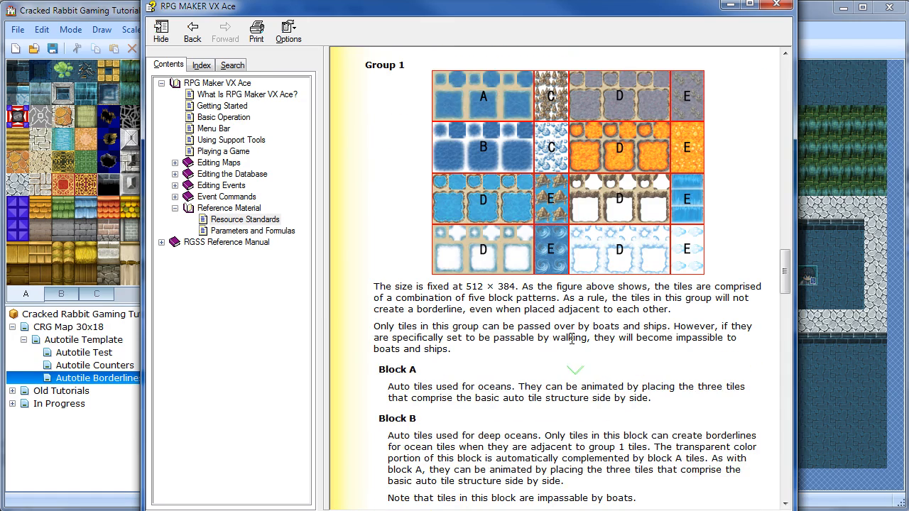
scroll(680, 321, "up", 6)
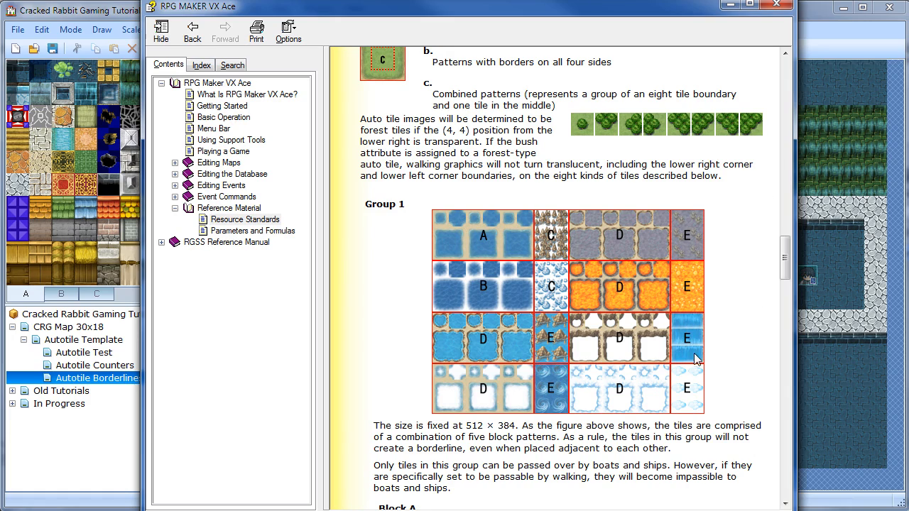
scroll(683, 321, "down", 3)
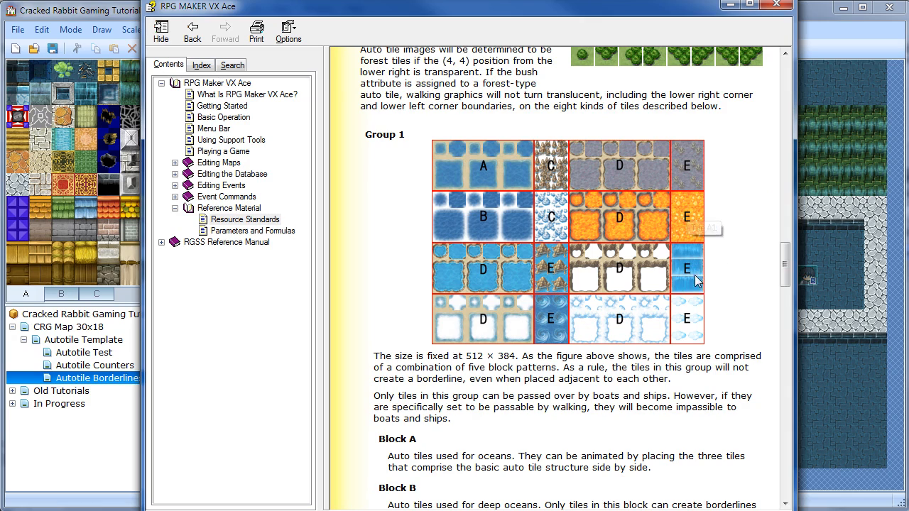
scroll(692, 302, "down", 18)
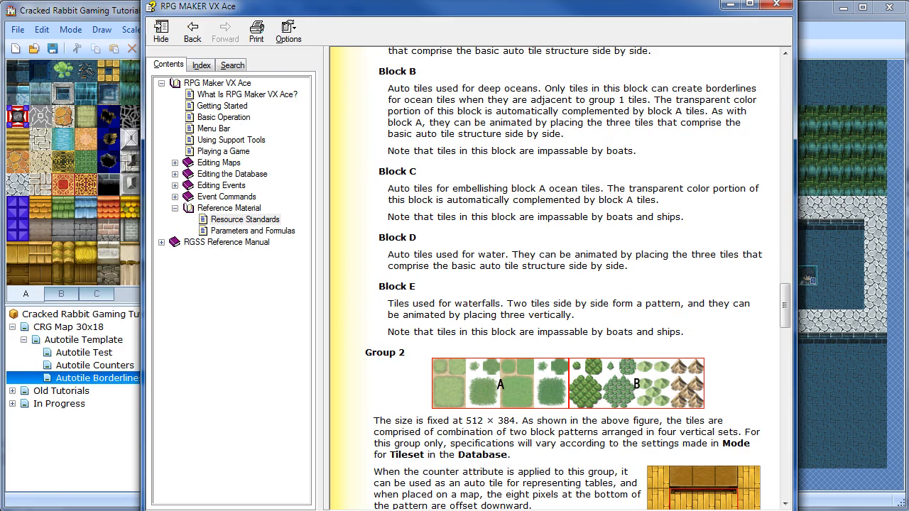
- On the Autotile Template map, paint a 4 by 5 tile block above the lone plus shape, with a two-tile-wide extension on its upper edge
left_click(95, 342)
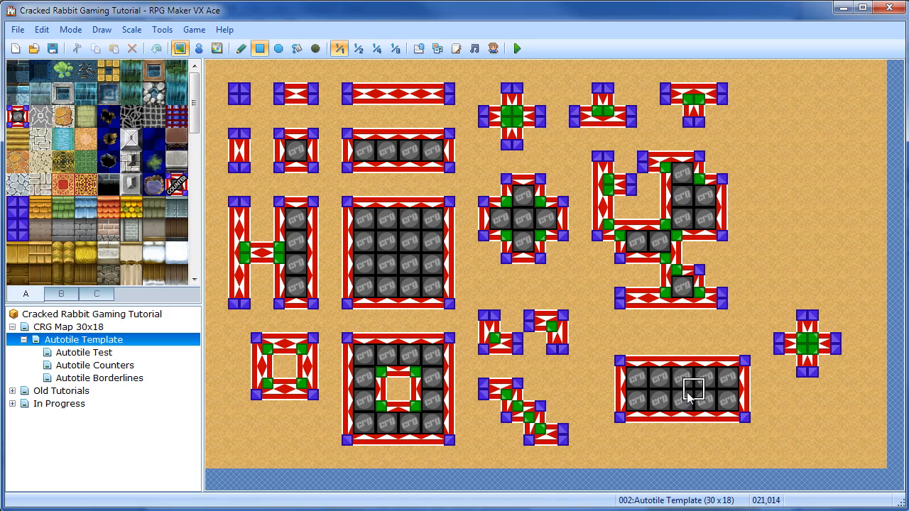
mouse_move(786, 185)
left_mouse_down()
mouse_move(814, 250)
mouse_move(845, 278)
left_mouse_up()
left_click(810, 142)
left_click_drag(815, 152, 831, 163)
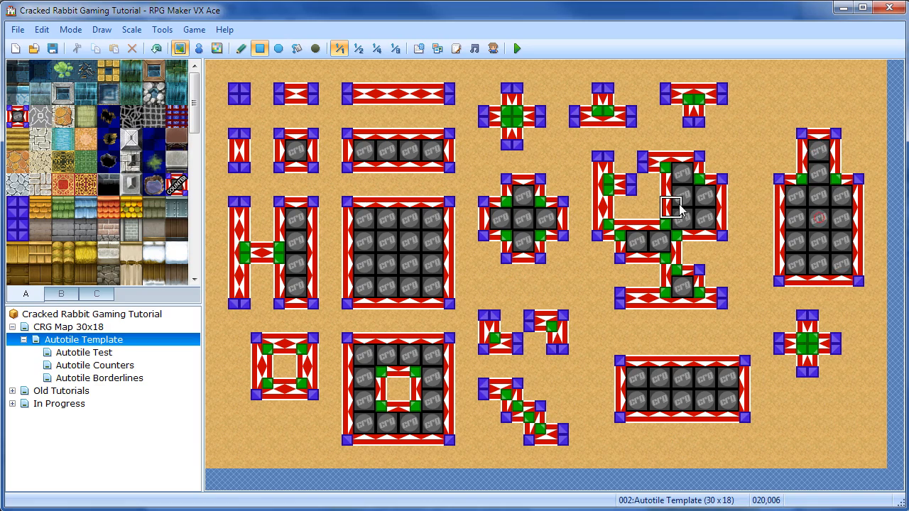